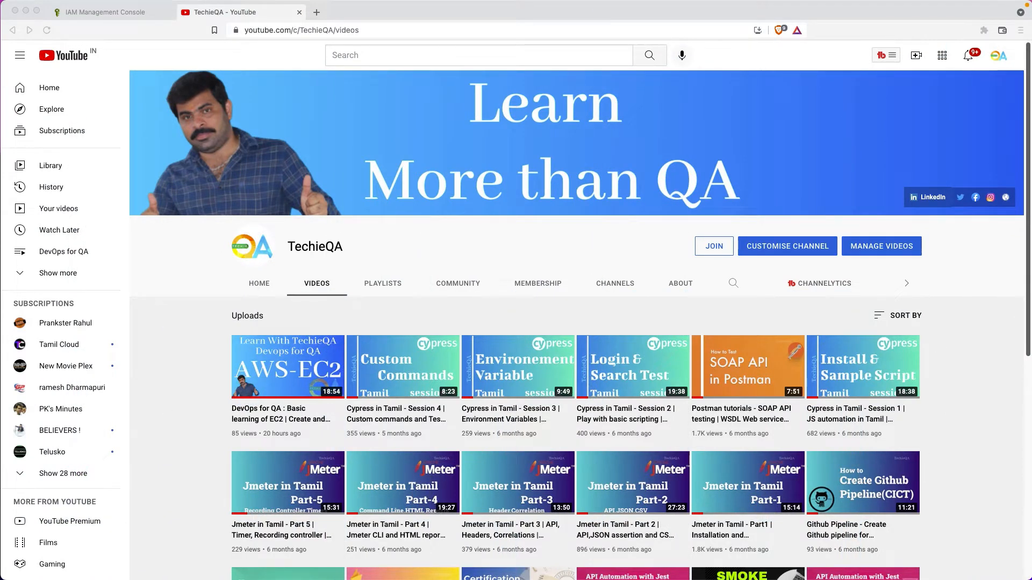
Step: Switch to the browser tab showing the IAM console's Users page
click(149, 12)
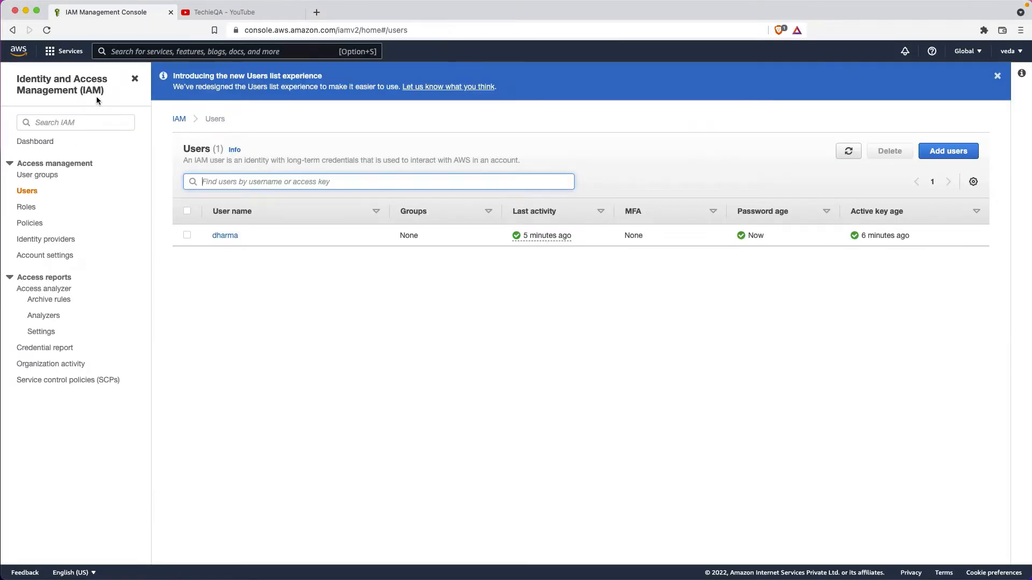
Step: Return to the console home page, which lists recently visited IAM, S3 and EC2
click(24, 51)
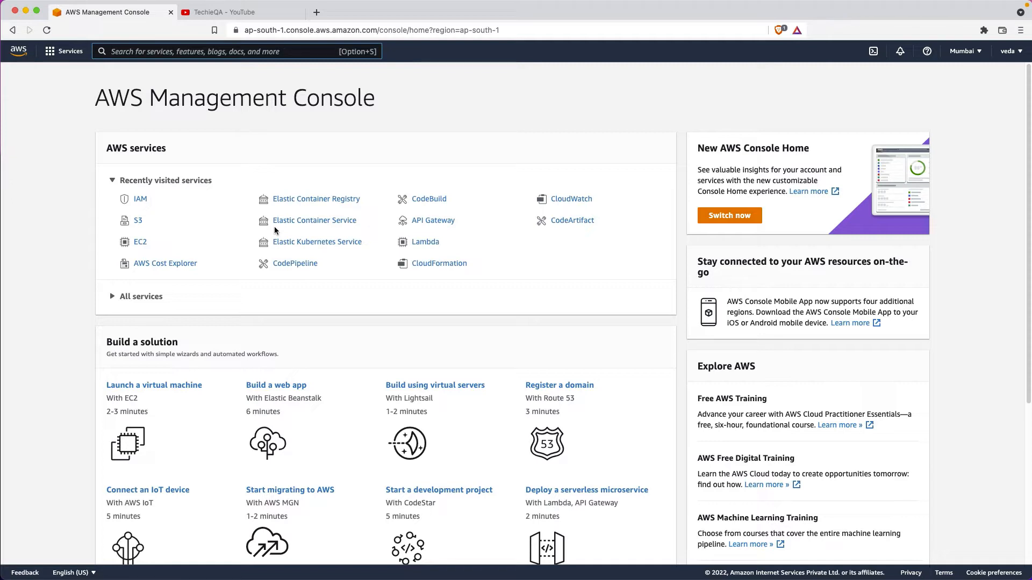
Step: Find IAM in the expanded All services list and open the IAM dashboard
click(113, 297)
scroll(181, 389, down, 8)
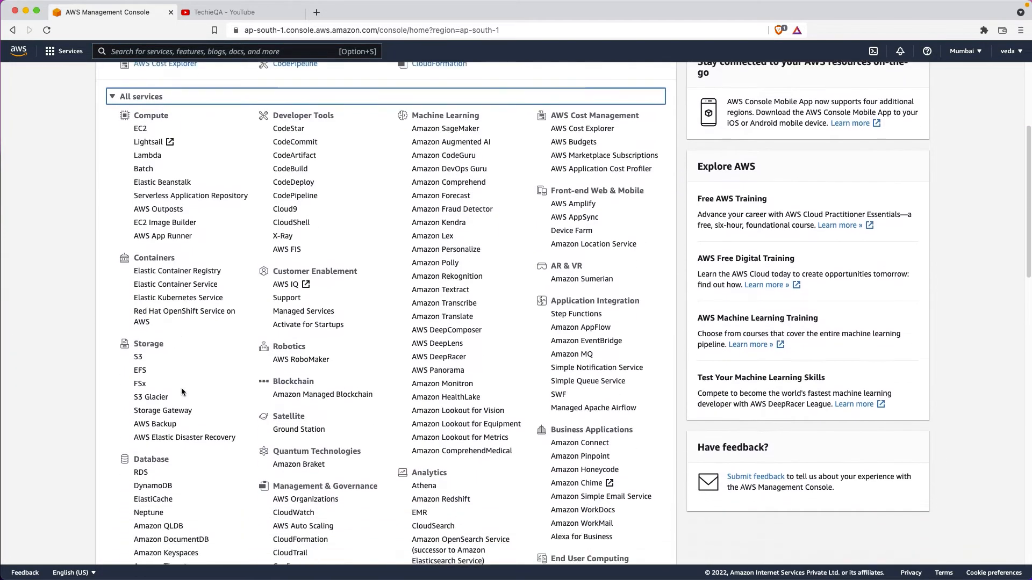
scroll(182, 390, down, 3)
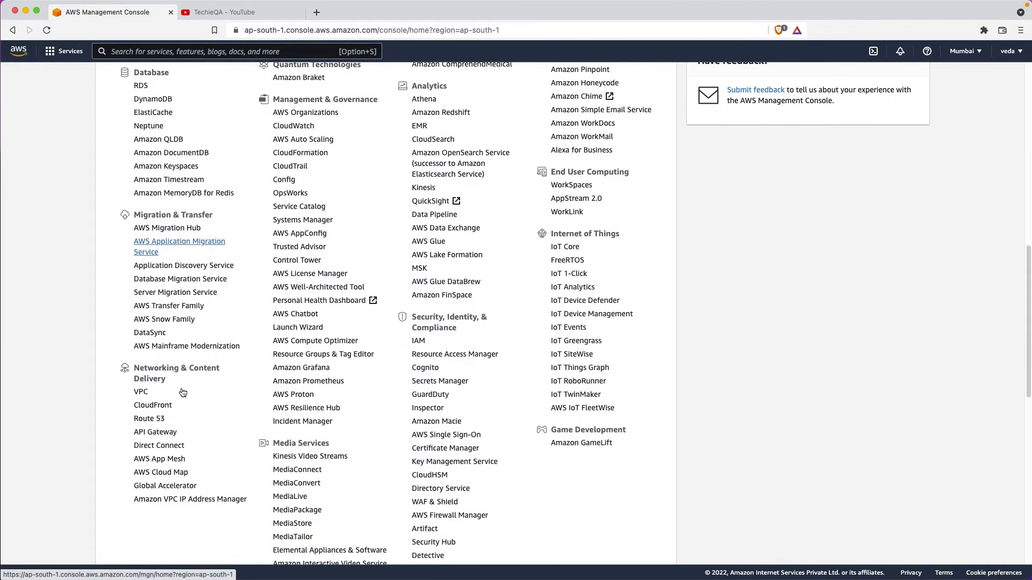
scroll(183, 393, up, 2)
scroll(161, 376, down, 1)
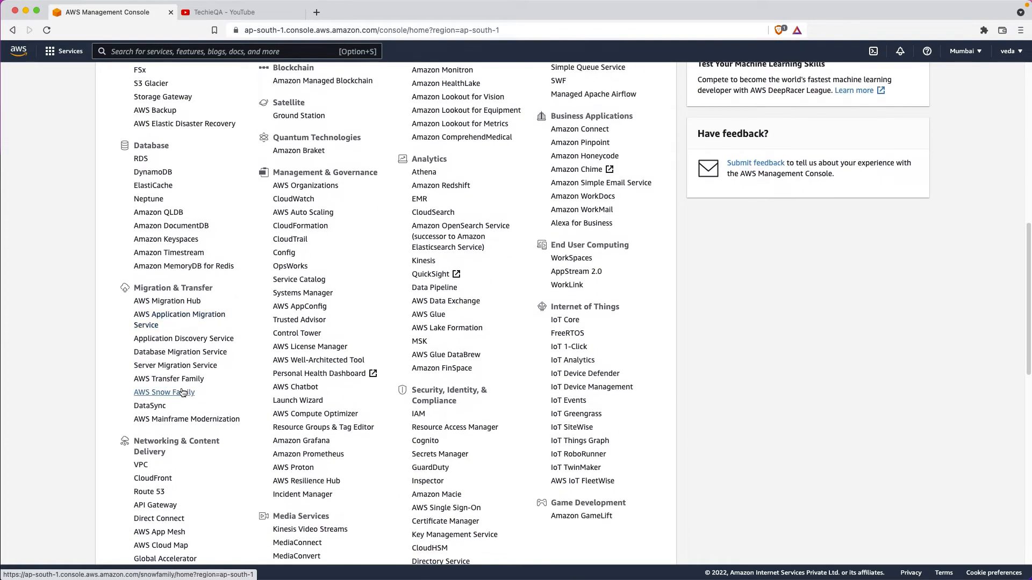
click(422, 416)
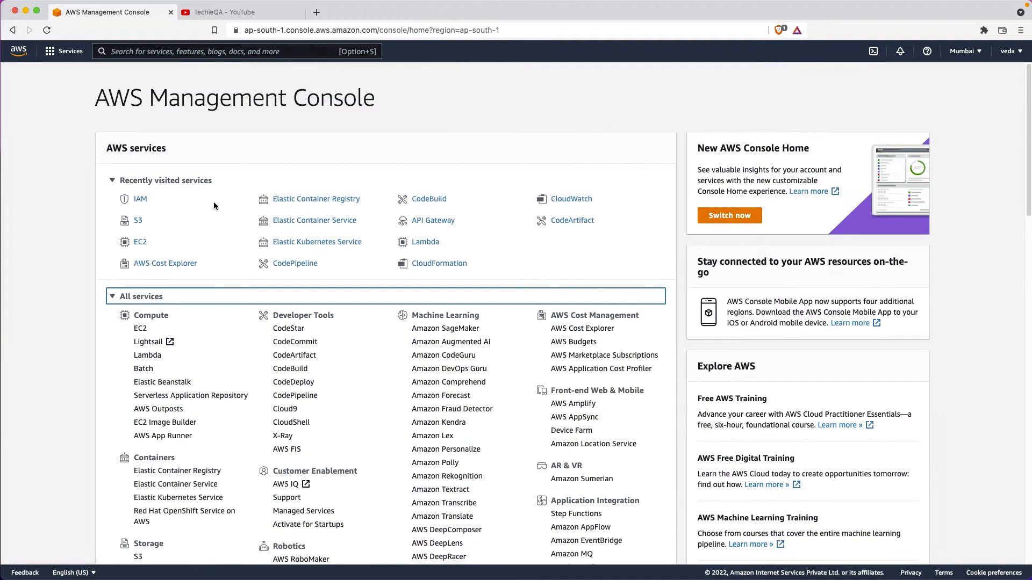
click(139, 200)
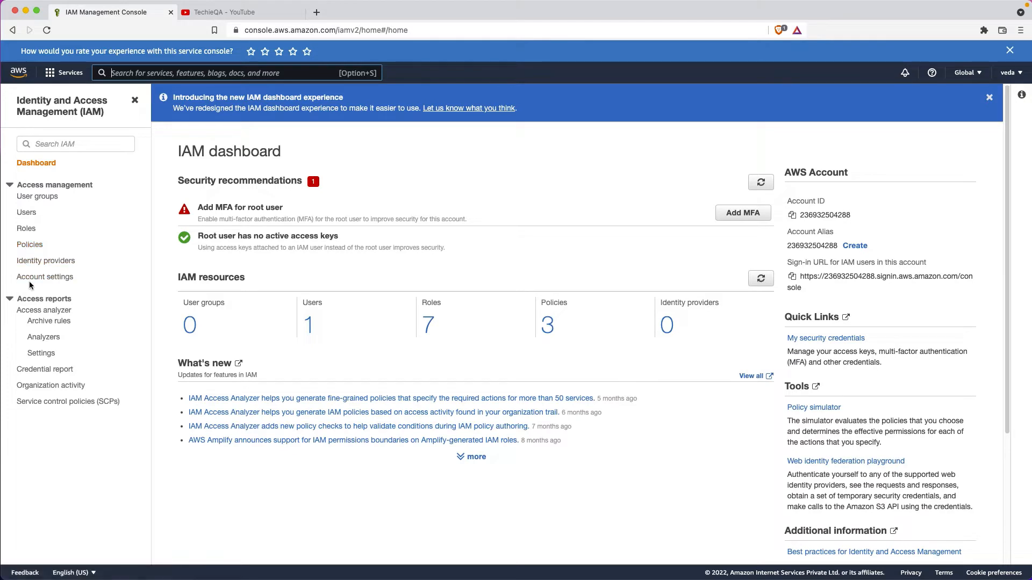
Step: Start a new user group in User groups and name it 'developers'
click(46, 198)
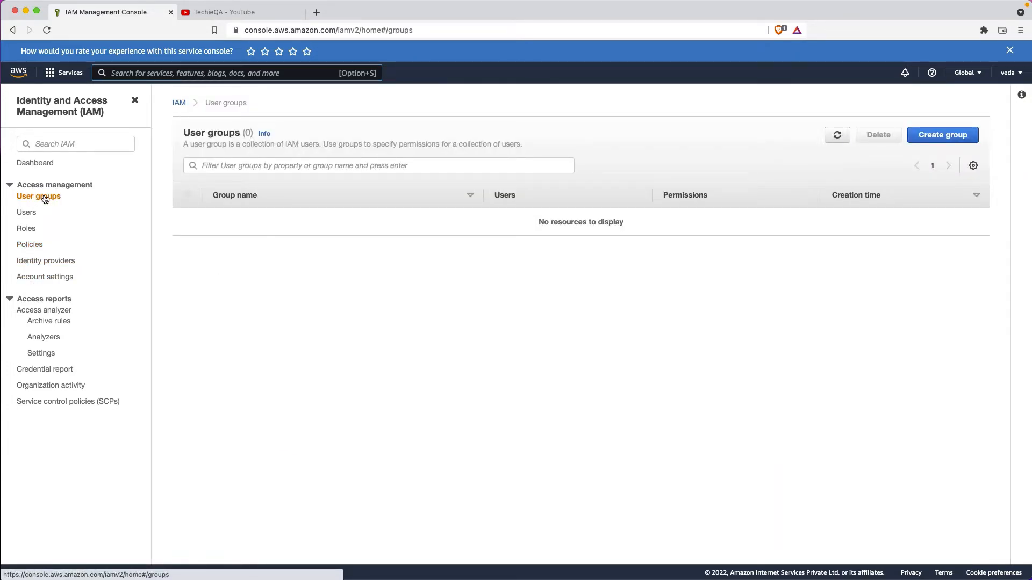
click(946, 135)
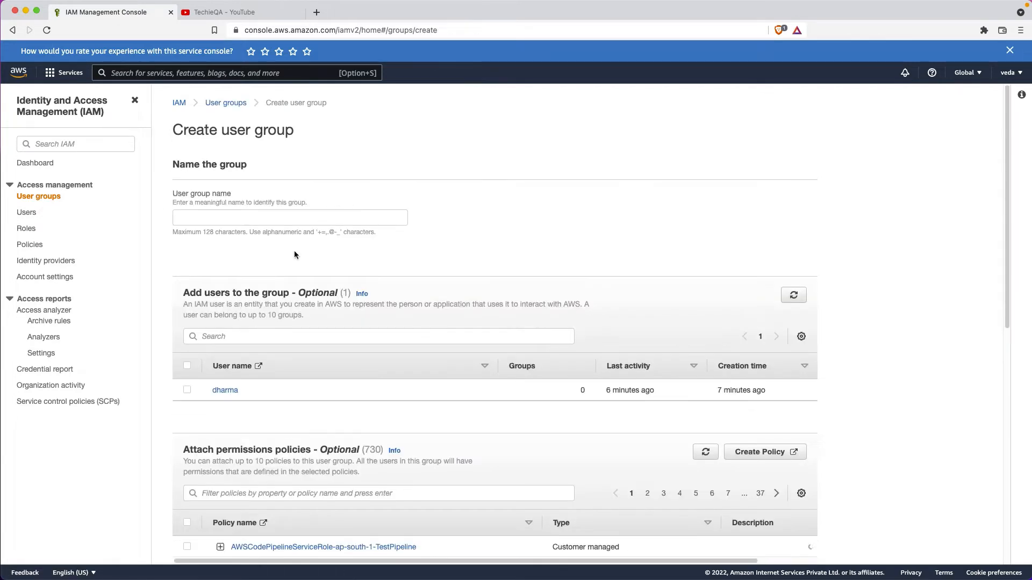
click(252, 337)
click(253, 221)
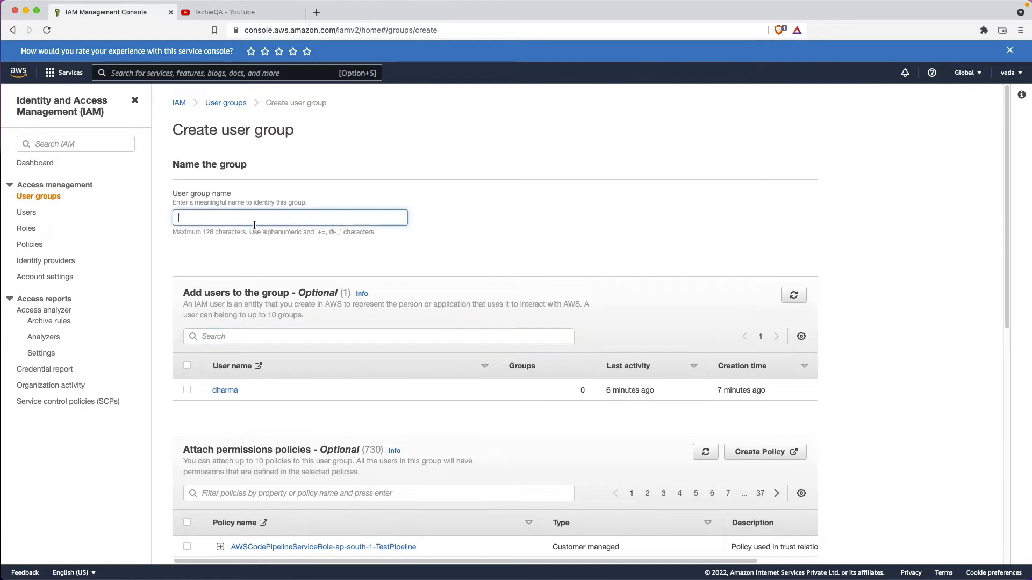
text(developers)
Step: Try an 'Admin' policy filter, clear it, and create the group without policies
scroll(333, 302, down, 1)
scroll(333, 302, down, 10)
scroll(334, 302, up, 5)
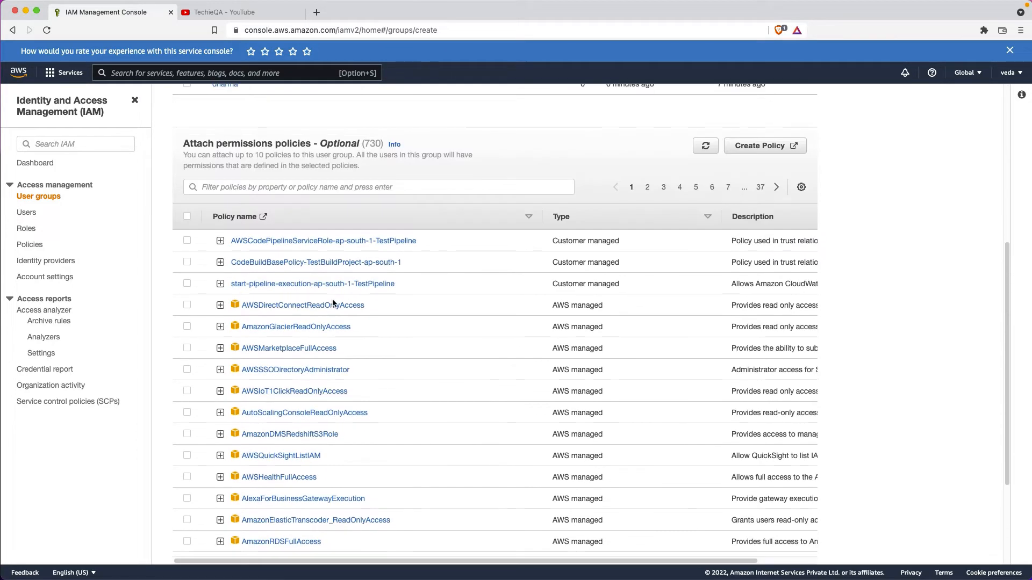
click(260, 186)
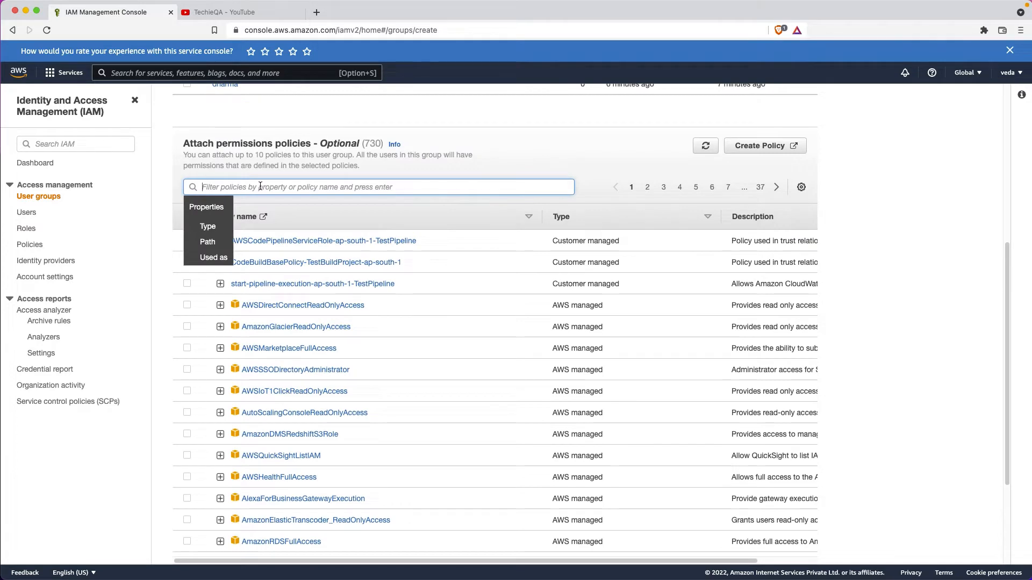
text(Adm)
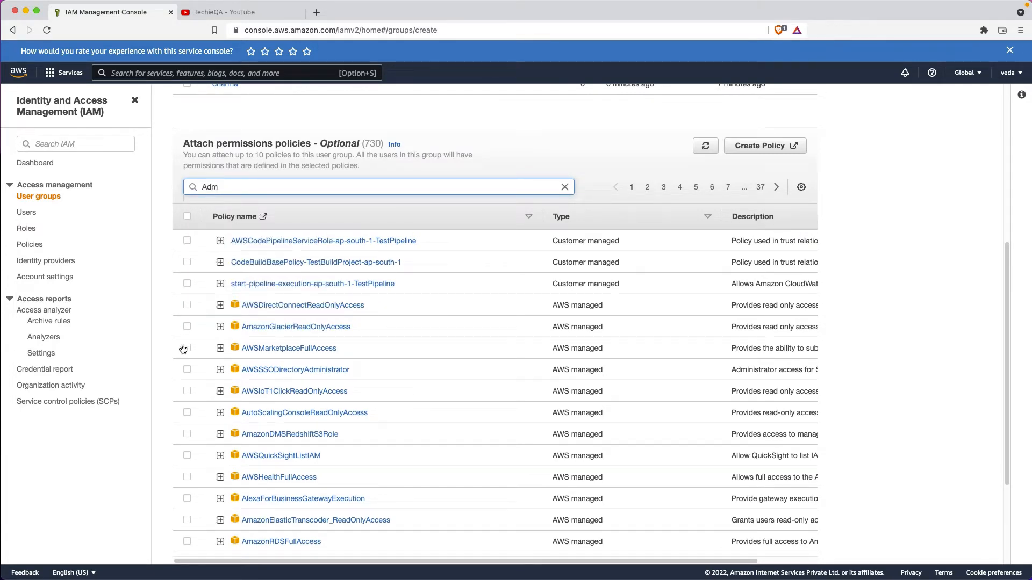
text(in)
key(super+a)
scroll(265, 434, down, 5)
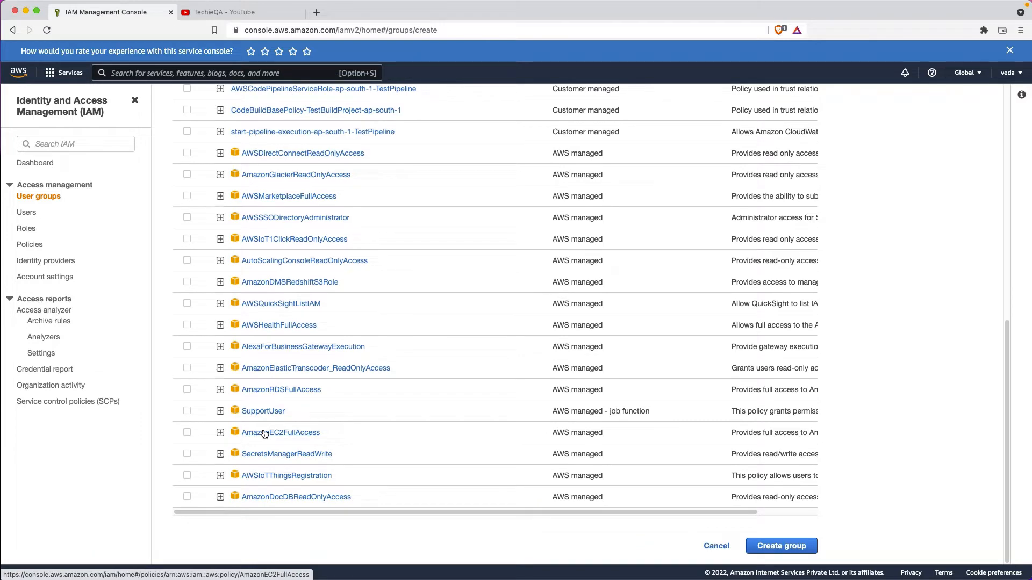
scroll(195, 433, up, 12)
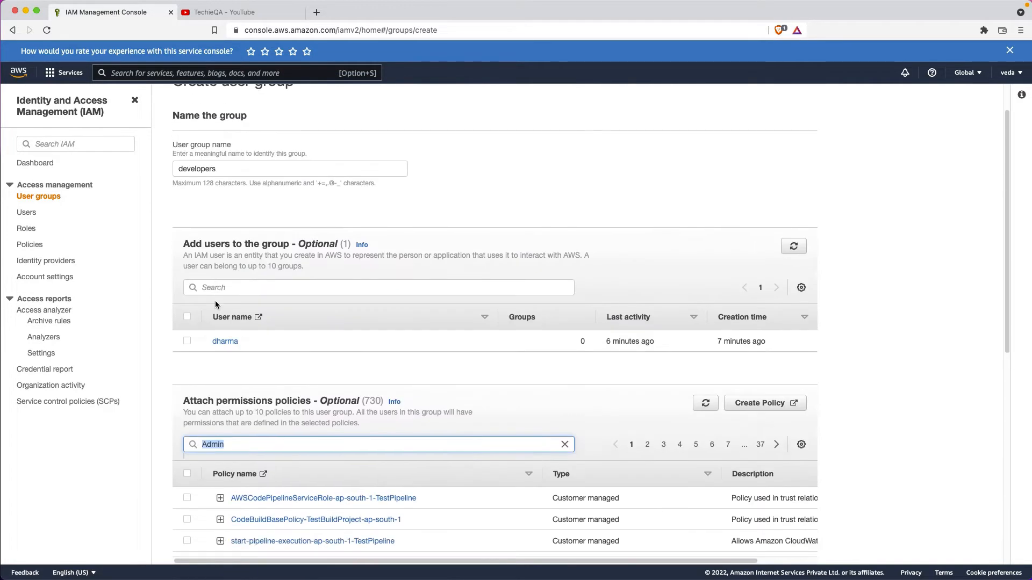
scroll(215, 305, down, 6)
key(BackSpace)
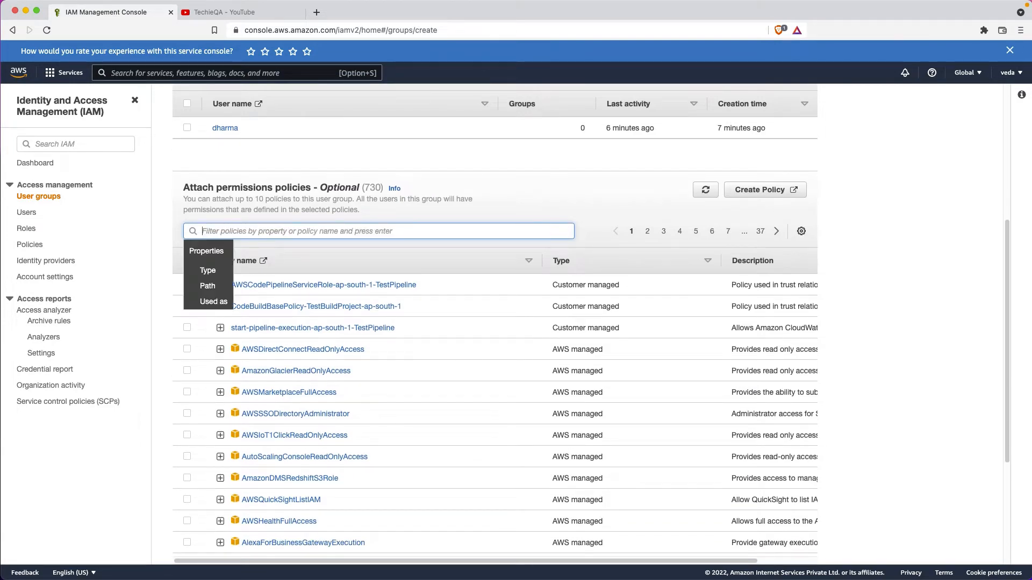
click(215, 218)
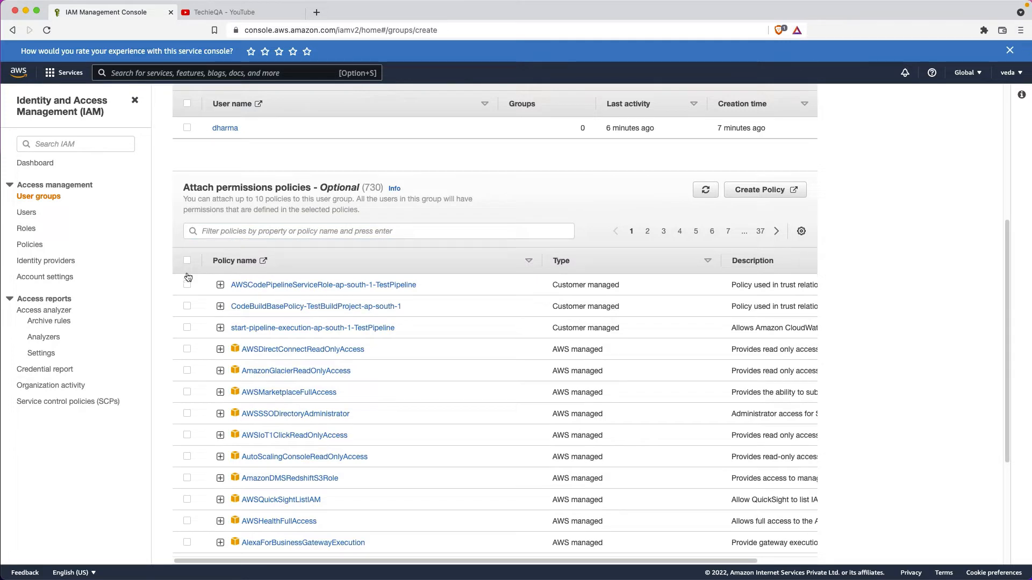
scroll(285, 275, down, 5)
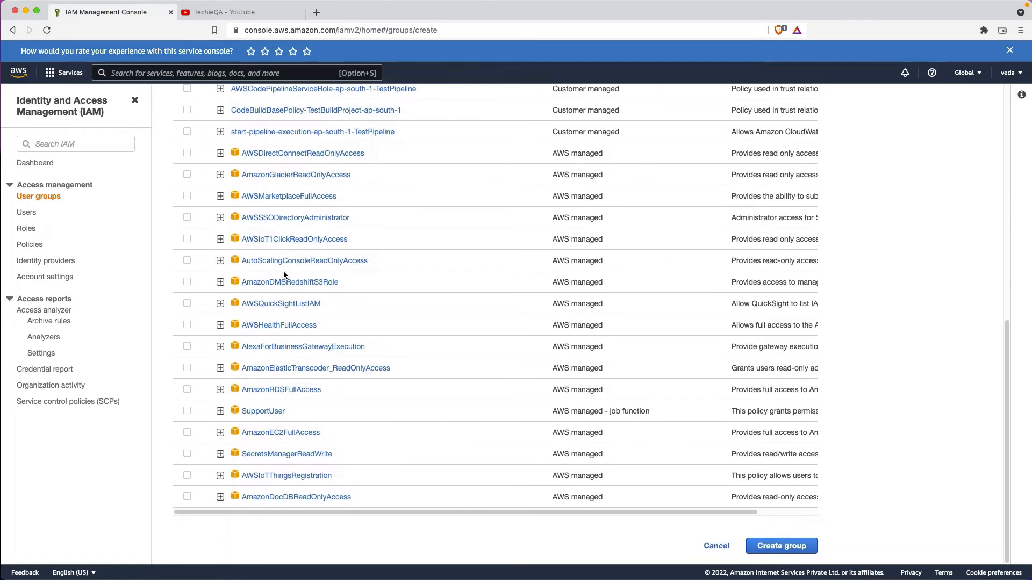
click(774, 546)
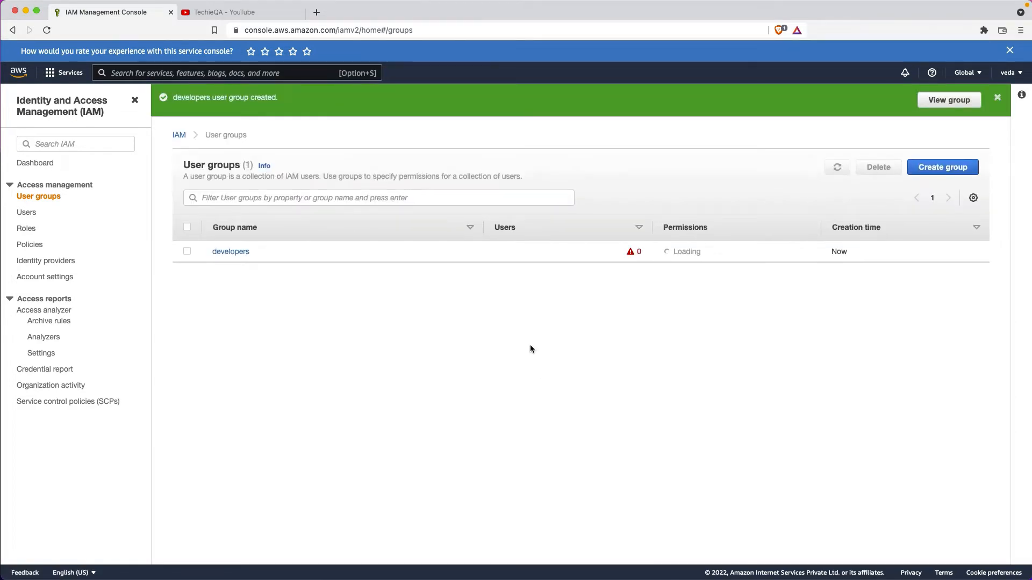
click(941, 166)
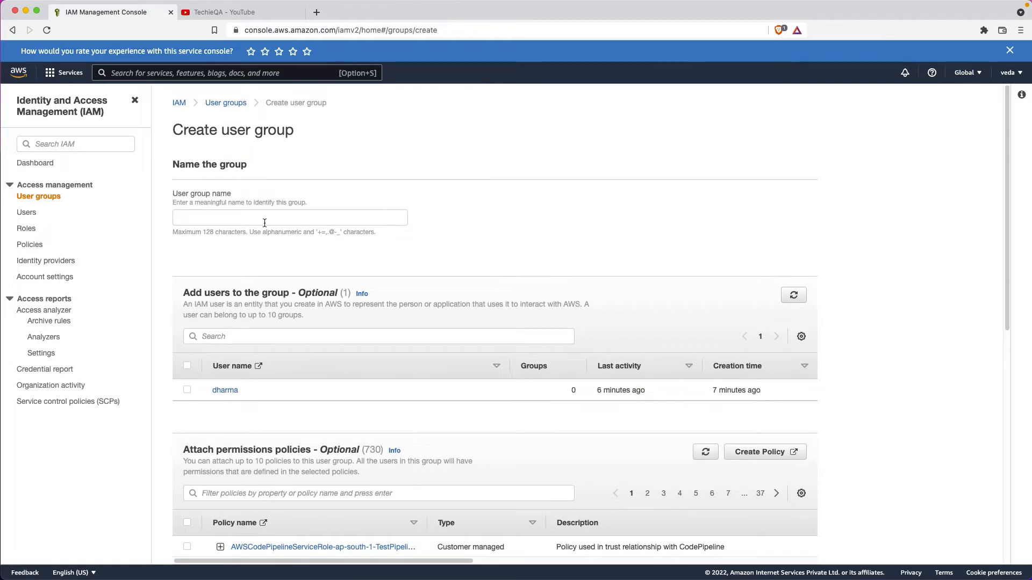
Step: Create a second group named 'qa' and open its detail page
click(264, 223)
text(qa)
scroll(486, 269, down, 8)
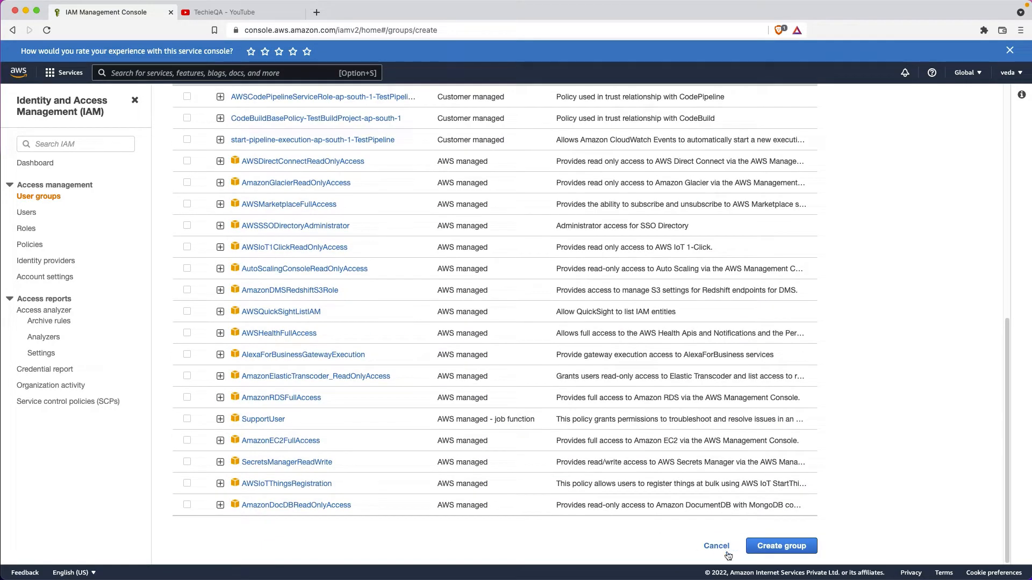
click(773, 549)
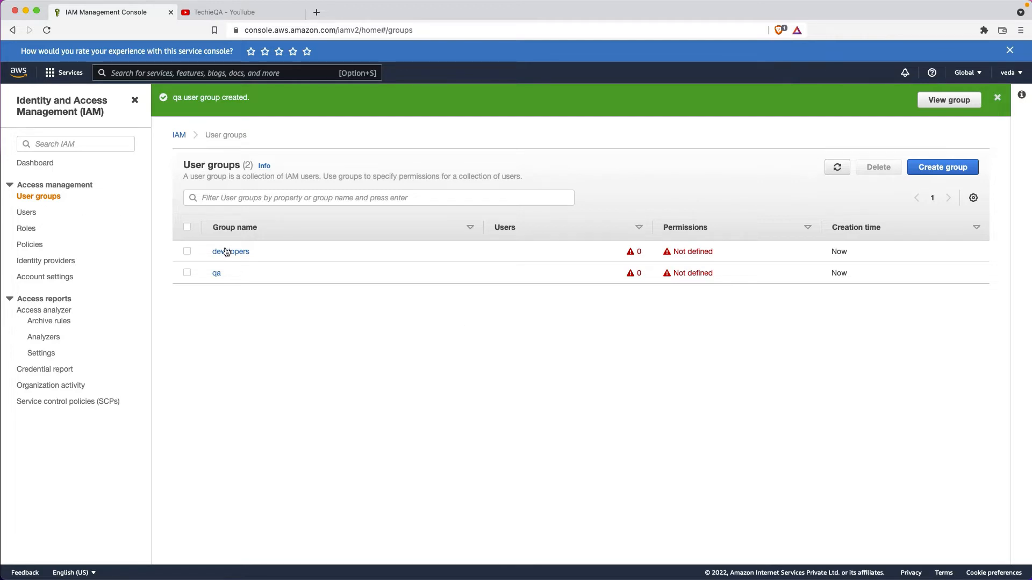
click(217, 274)
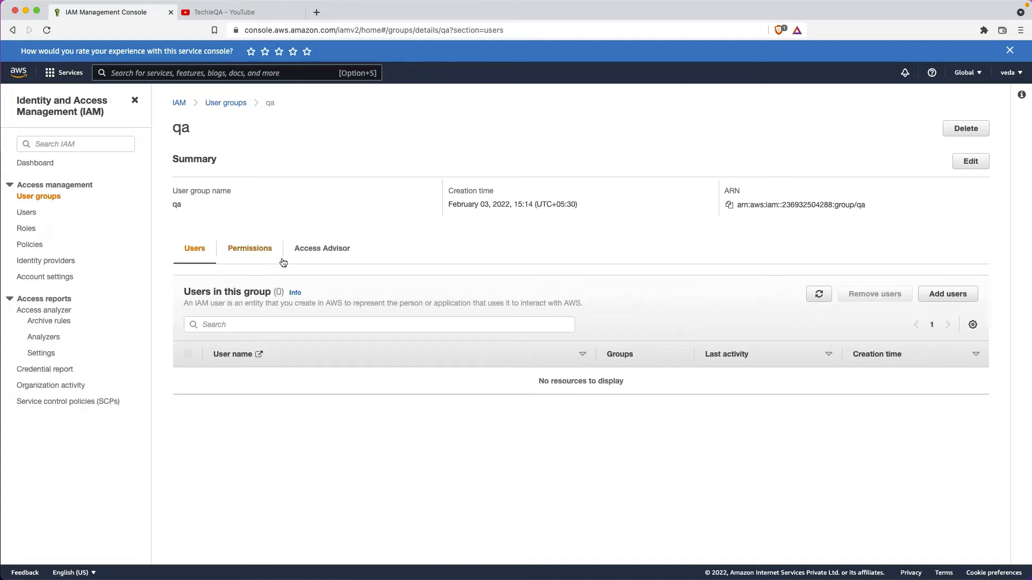
Step: Choose Attach policies for the qa group and select every policy on the page
click(268, 256)
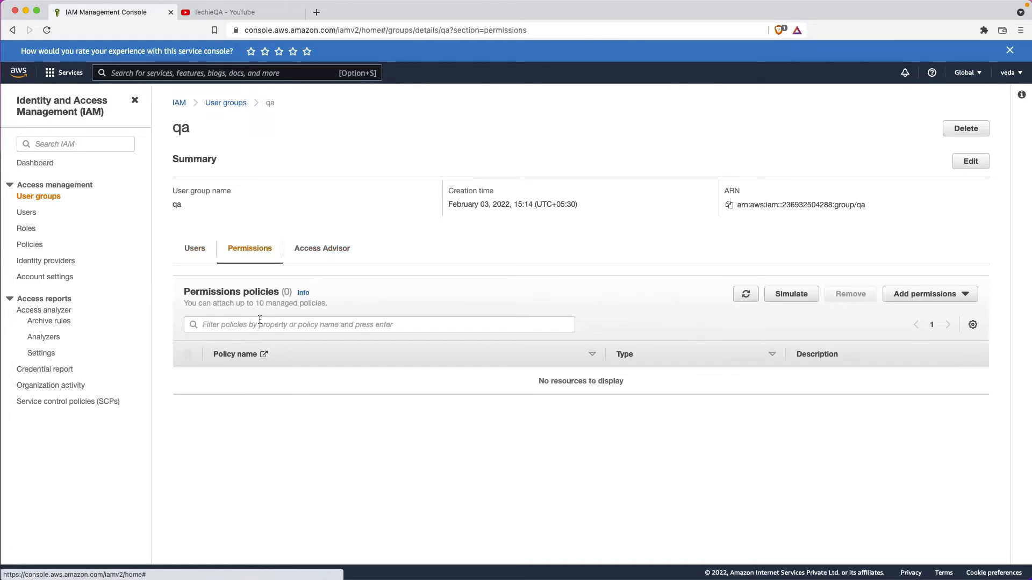
click(926, 294)
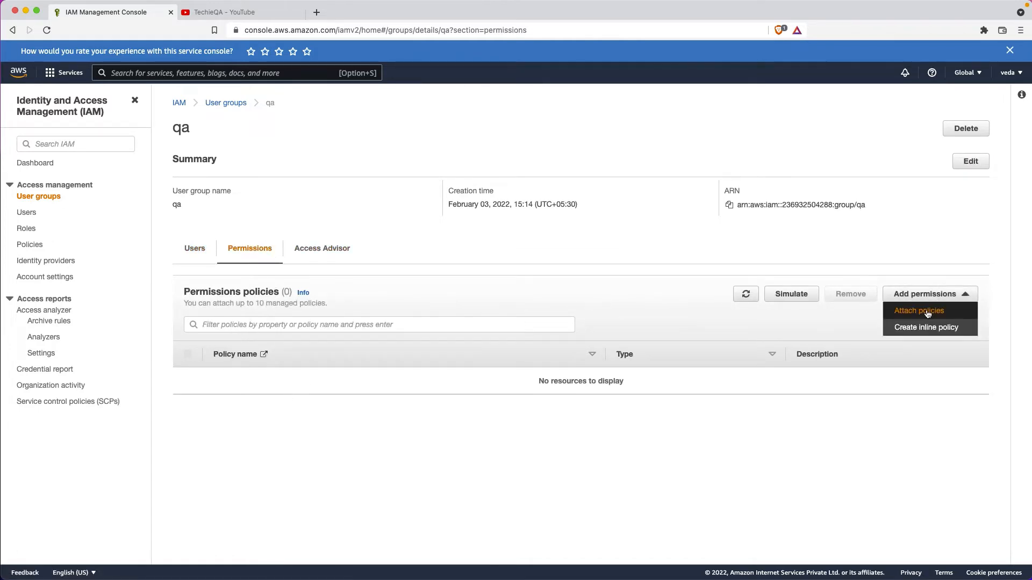
click(928, 312)
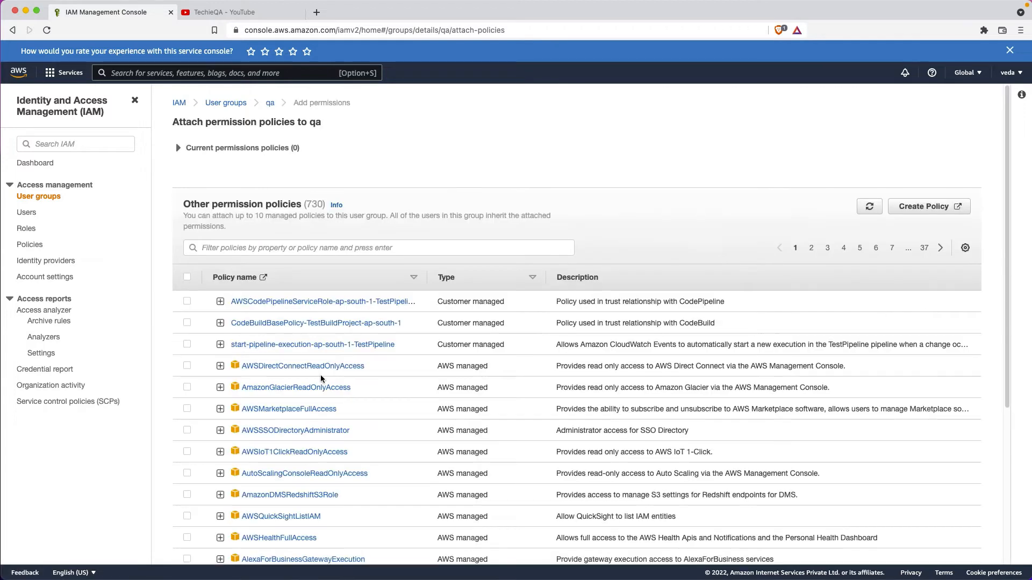
click(187, 278)
scroll(395, 352, down, 5)
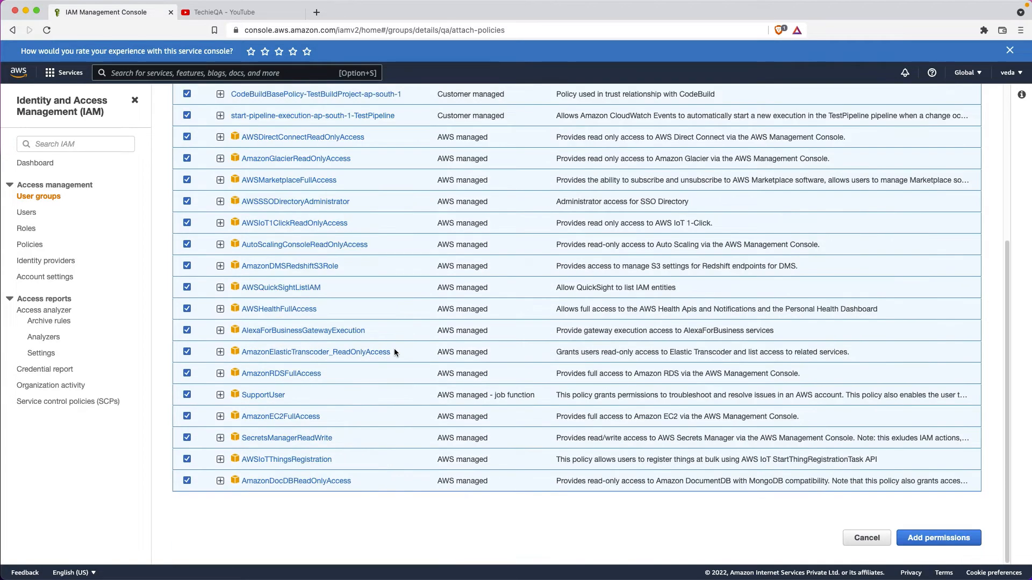
click(920, 541)
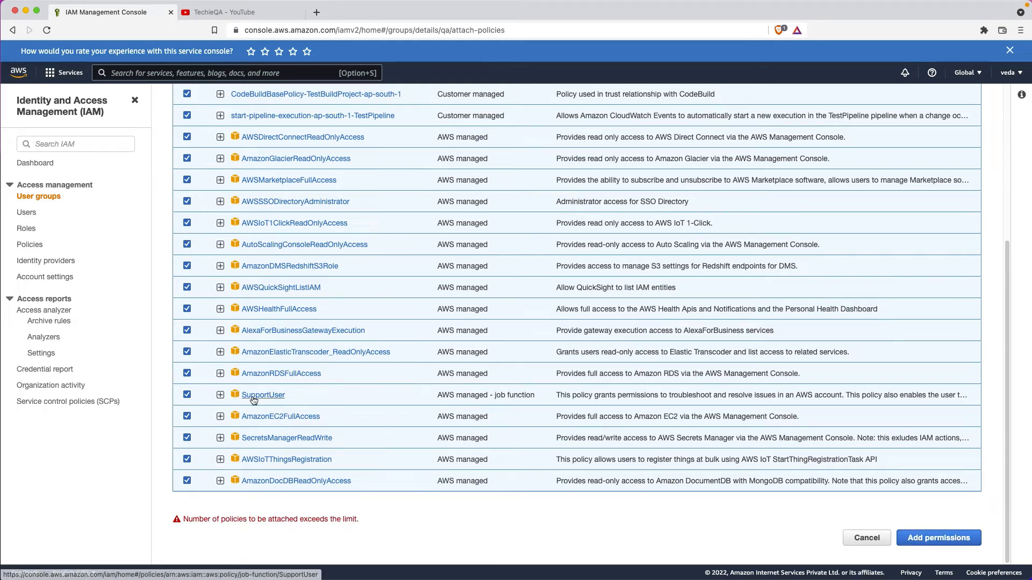
Step: Deselect eleven policies, including the CodeBuild, CodePipeline, Glacier and QuickSightListIAM ones
scroll(246, 398, up, 5)
click(187, 282)
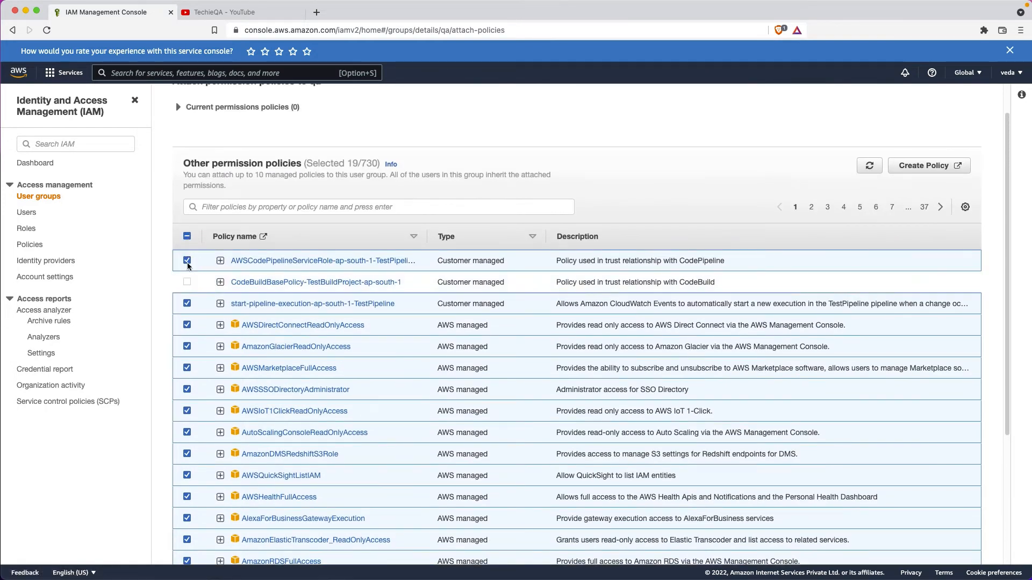
click(187, 261)
click(187, 304)
click(187, 325)
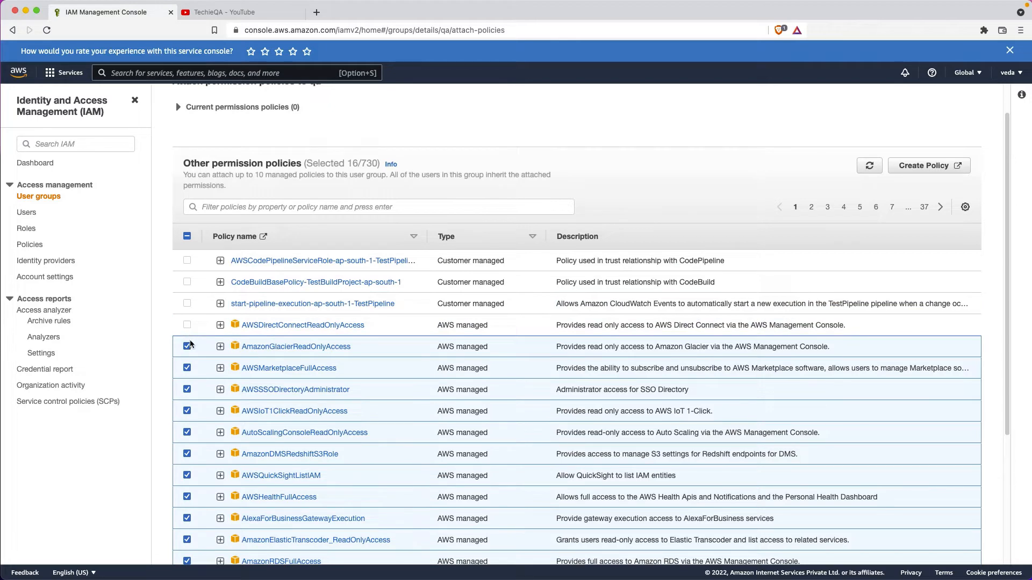
click(188, 346)
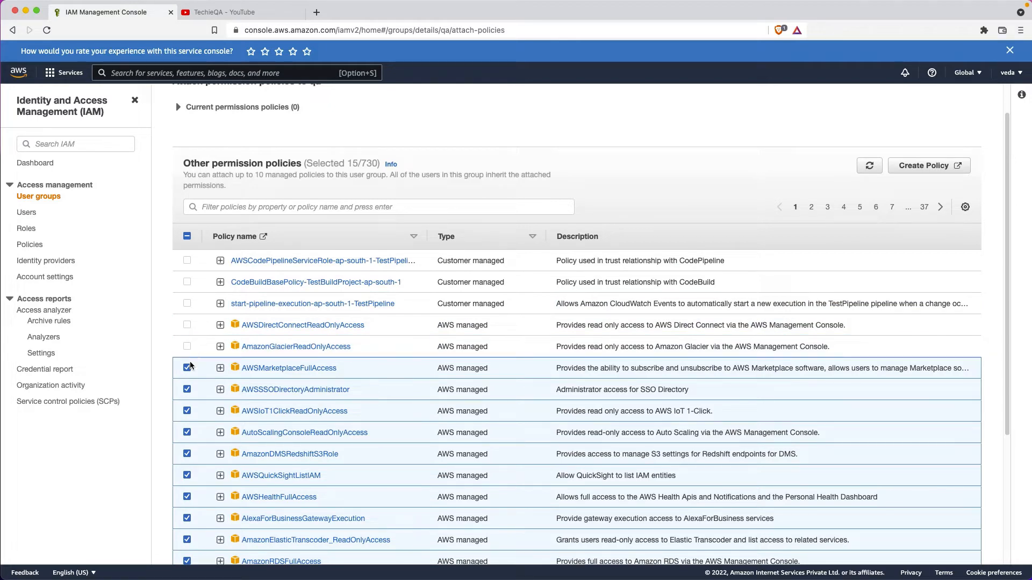
click(188, 366)
click(185, 397)
click(187, 411)
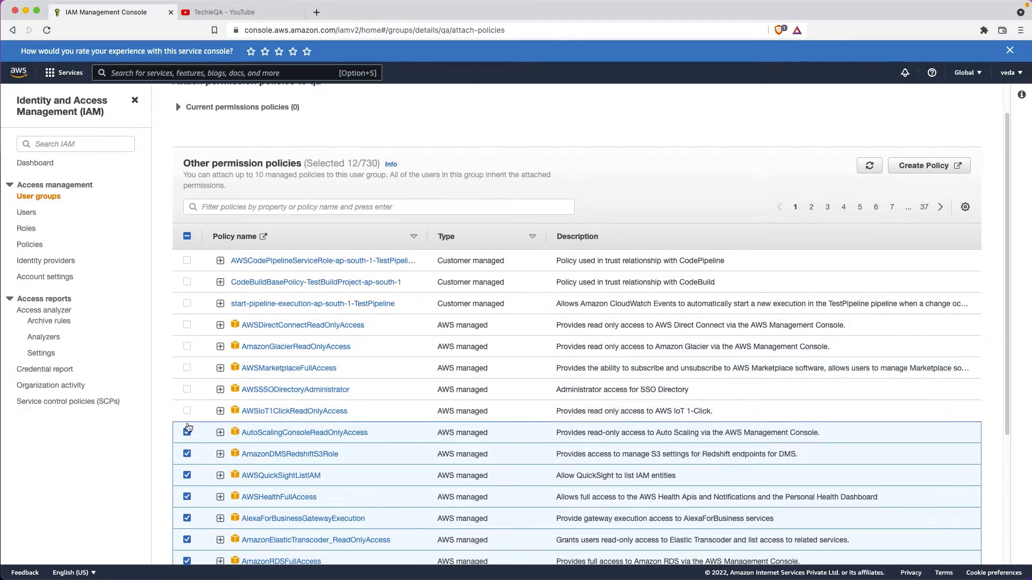
click(187, 433)
click(187, 454)
click(187, 475)
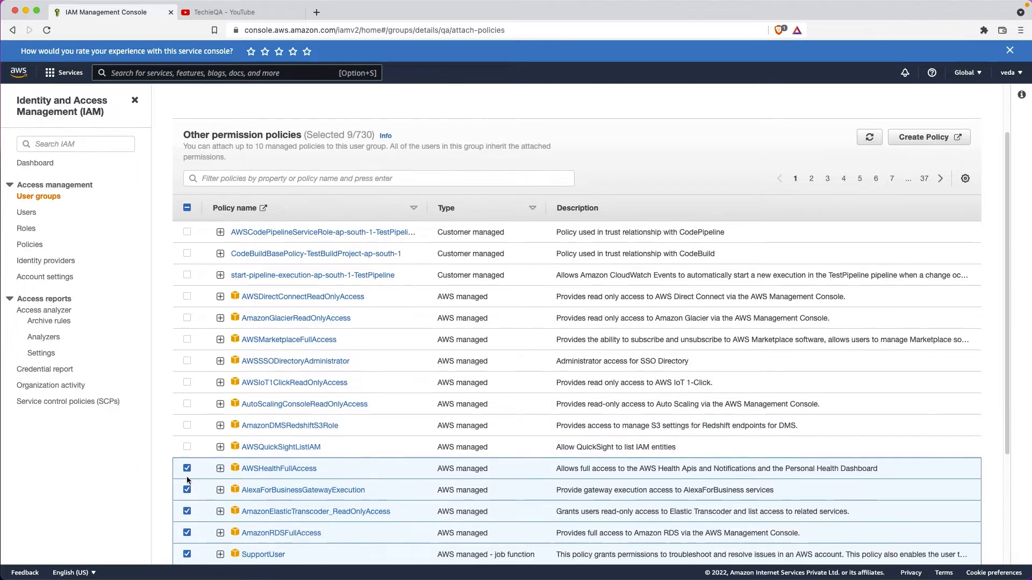
Step: Re-select AWSQuickSightListIAM to keep exactly ten policies and attach them to qa
scroll(187, 479, down, 2)
scroll(188, 481, up, 1)
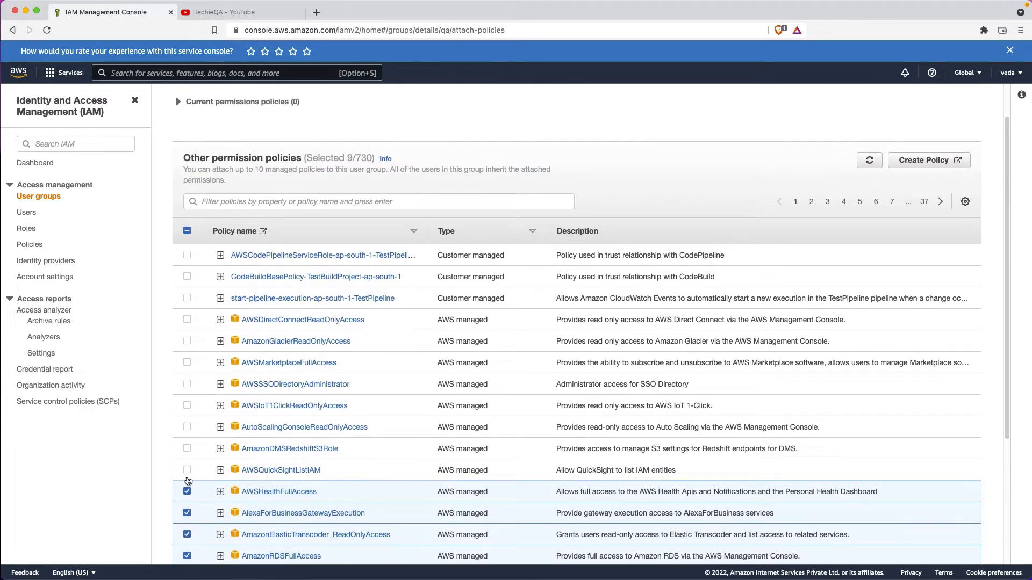
click(188, 471)
scroll(188, 473, down, 4)
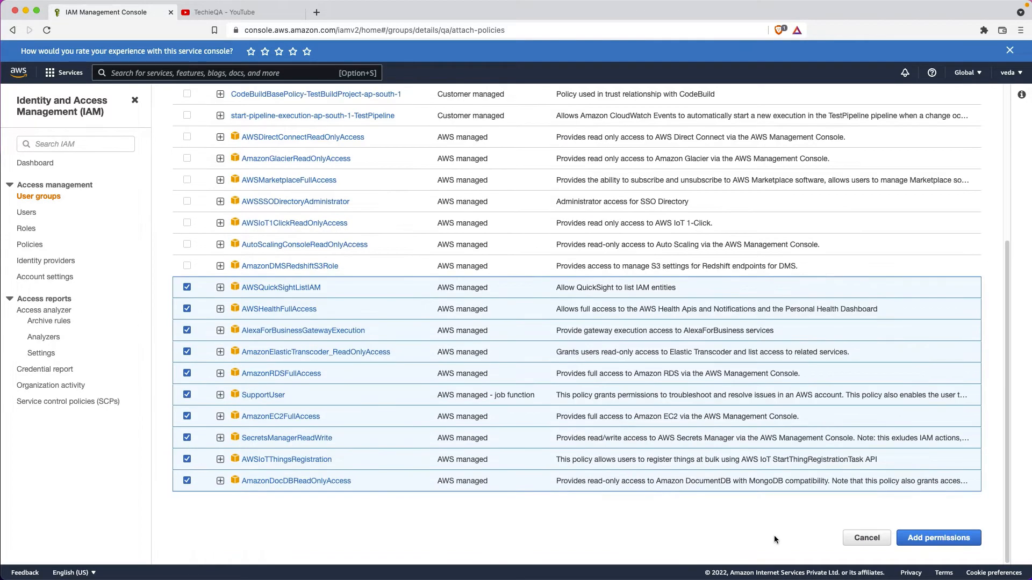
click(908, 541)
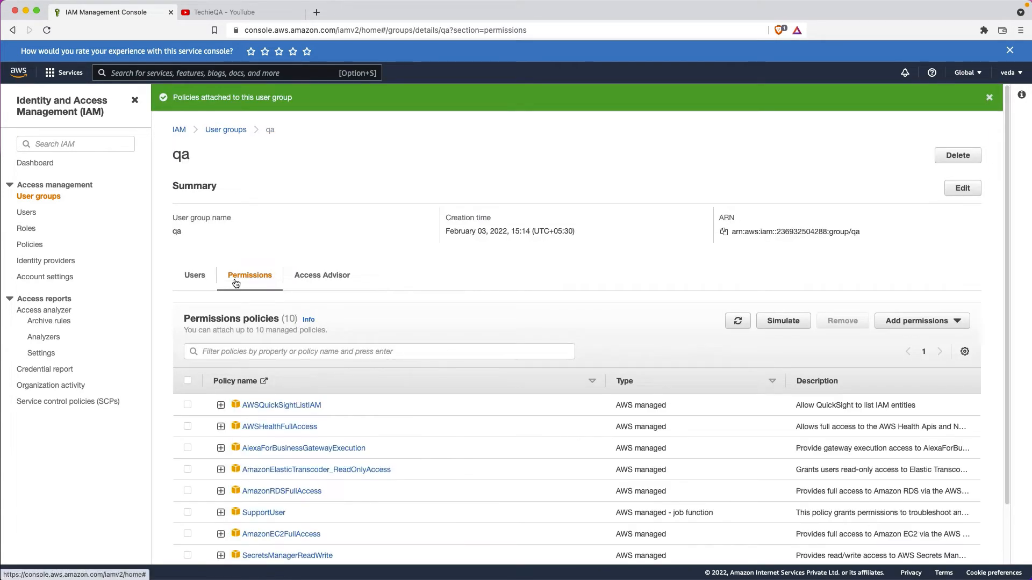
click(194, 275)
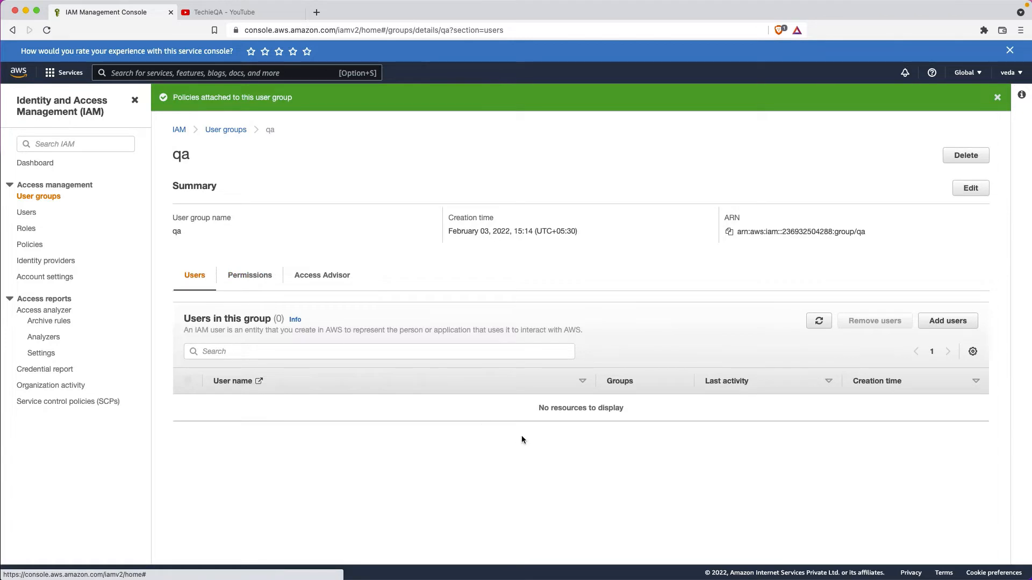
Step: Put the account's only existing user into qa, then start a new user from Users
click(938, 325)
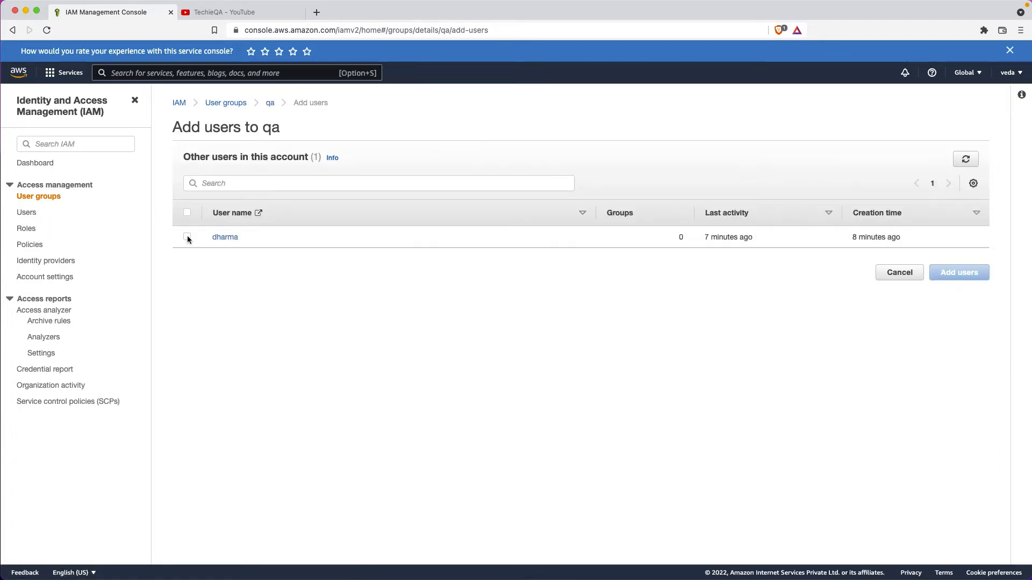
click(187, 237)
click(959, 273)
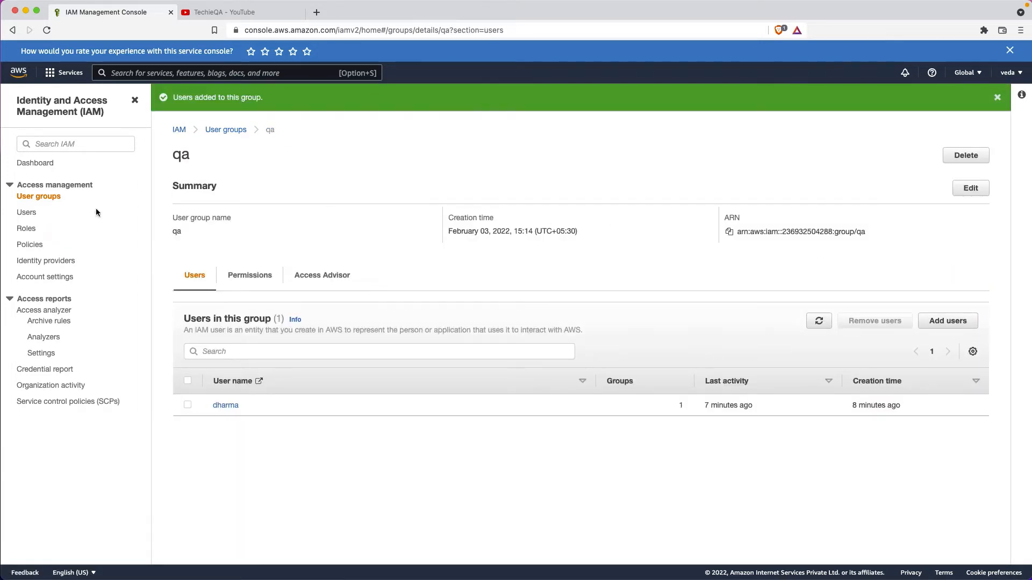
click(27, 213)
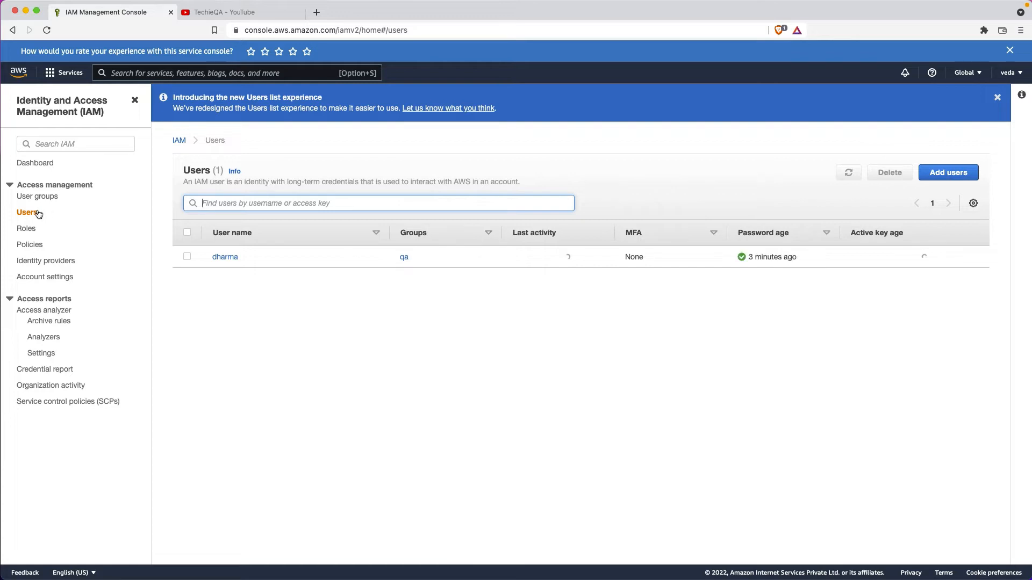
click(957, 177)
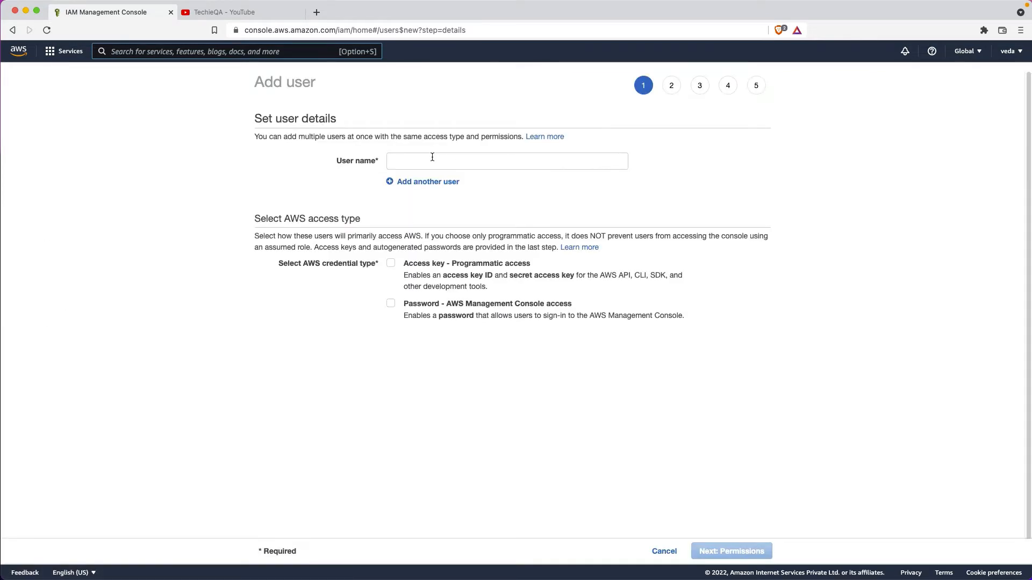
Step: Name the new user 'techieqa' and give it AWS Management Console password access
click(432, 157)
text(techi)
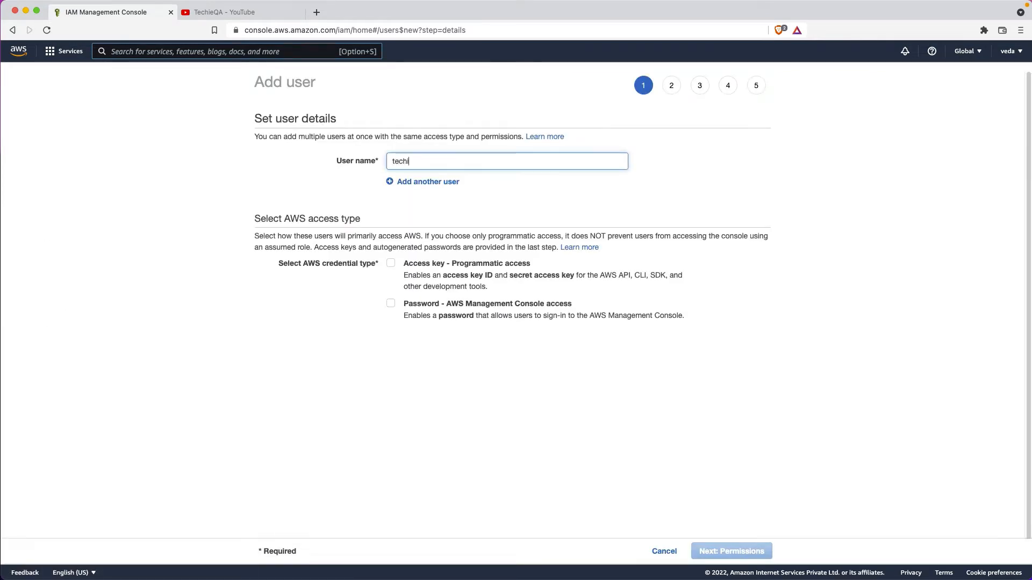
text(eqa)
key(super+a)
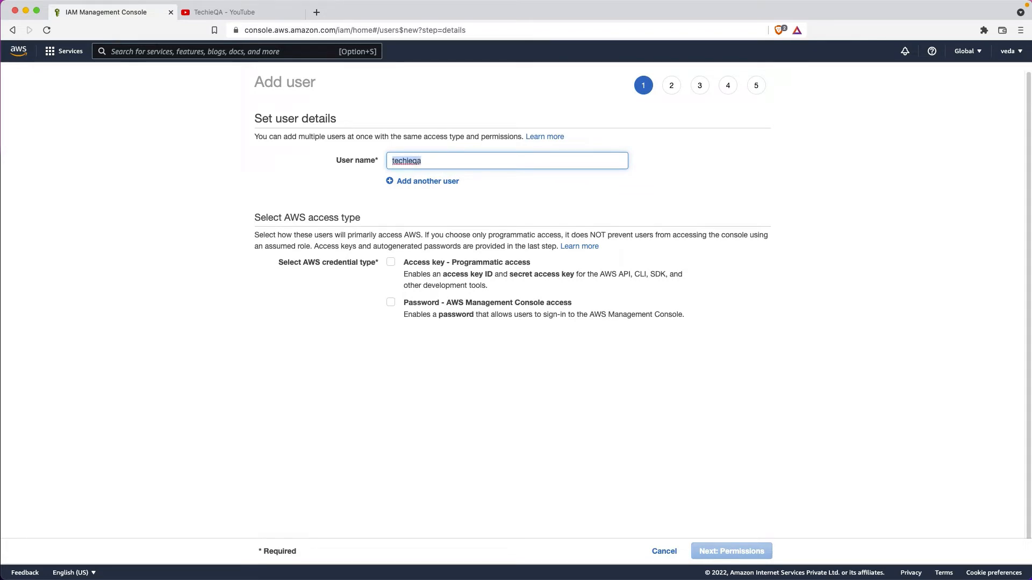
click(470, 346)
click(391, 303)
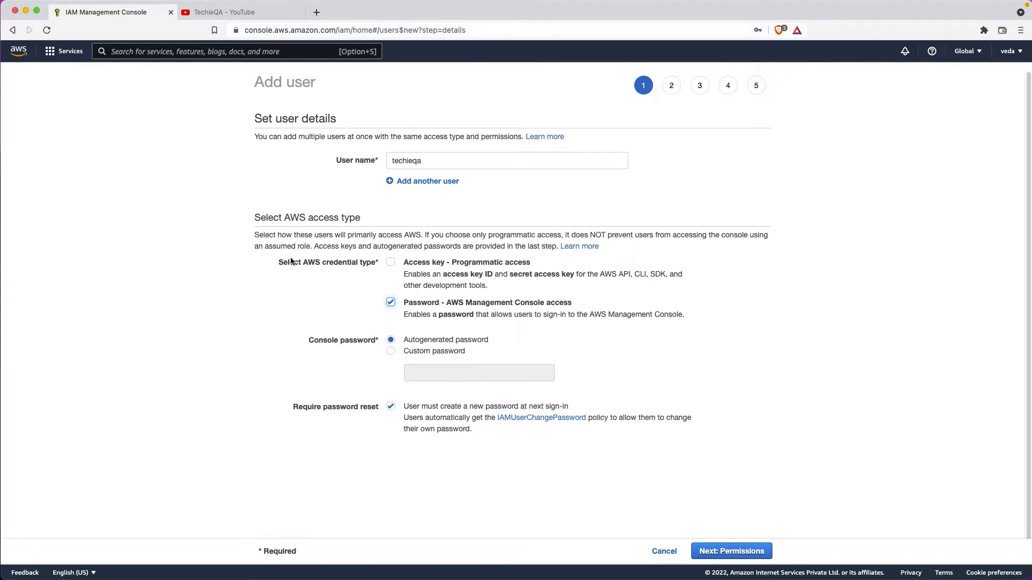
click(391, 264)
drag(444, 275, 493, 278)
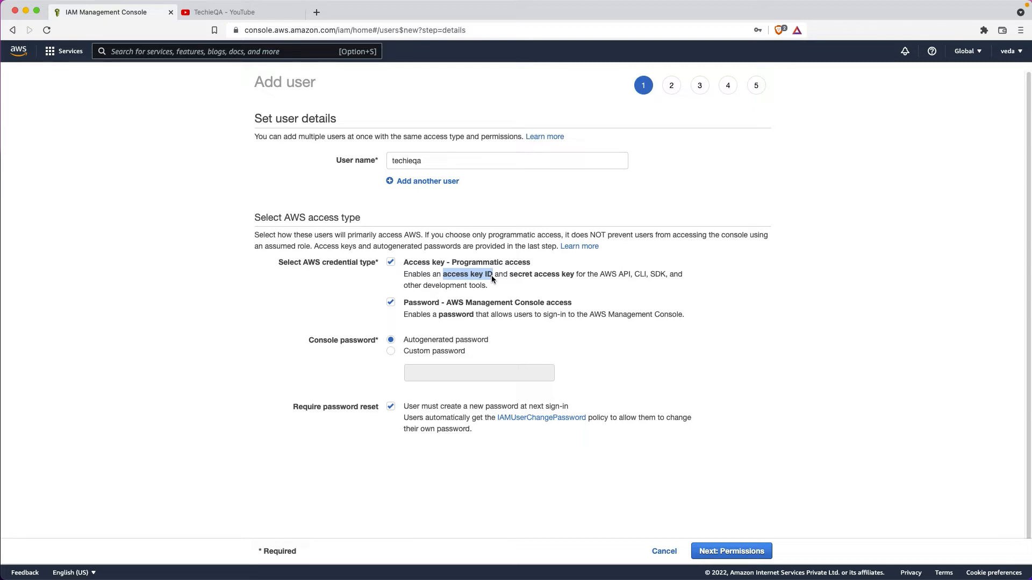
click(468, 277)
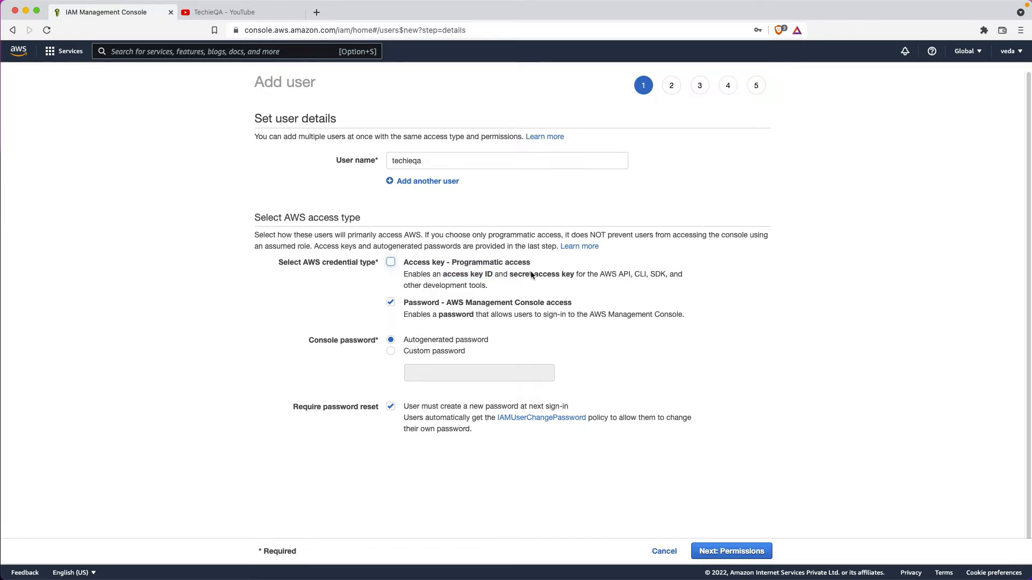
click(391, 263)
Step: Set a custom console password, keeping the reset requirement, and continue to permissions
click(450, 351)
click(443, 375)
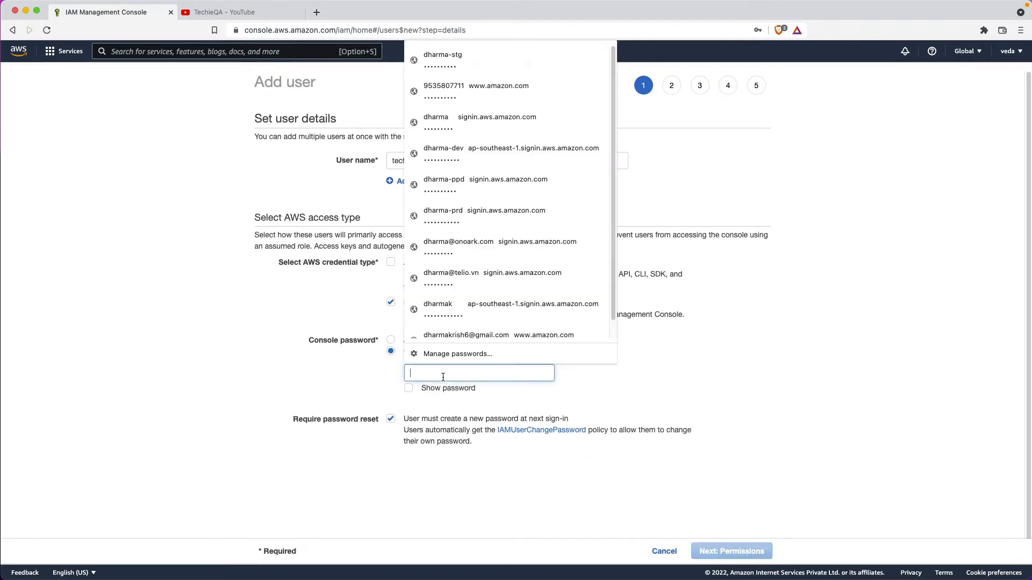
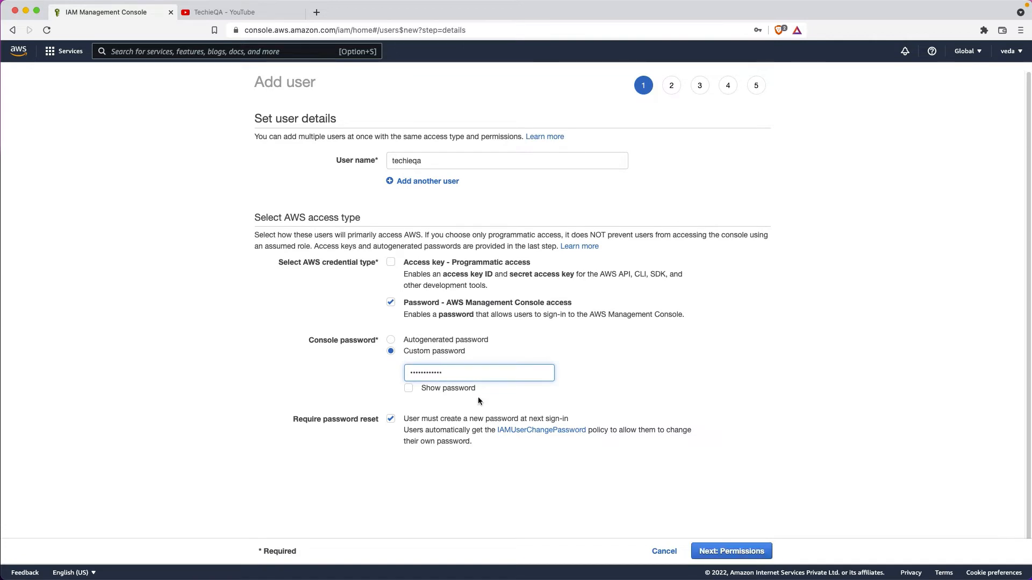
double_click(467, 391)
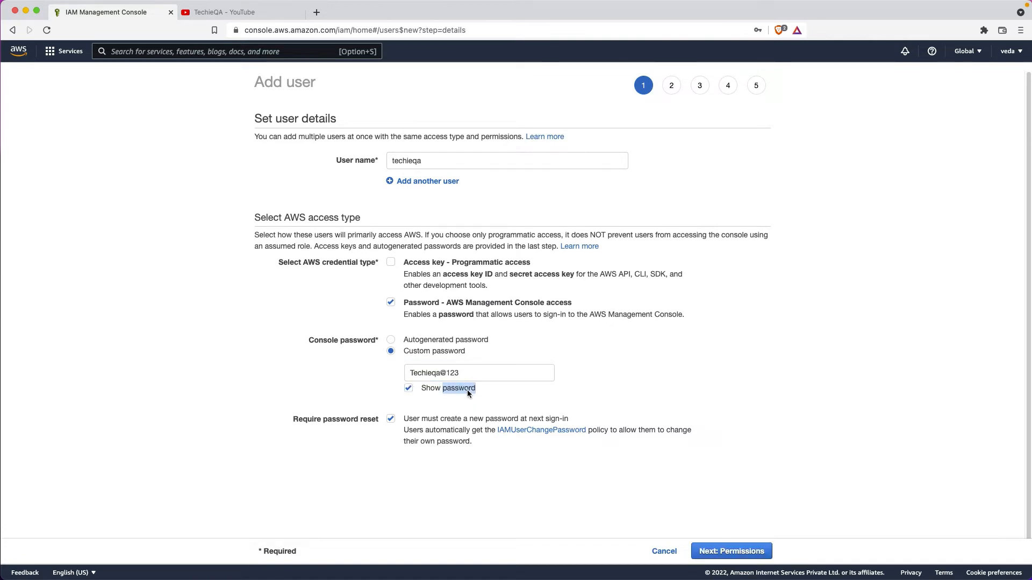
click(729, 552)
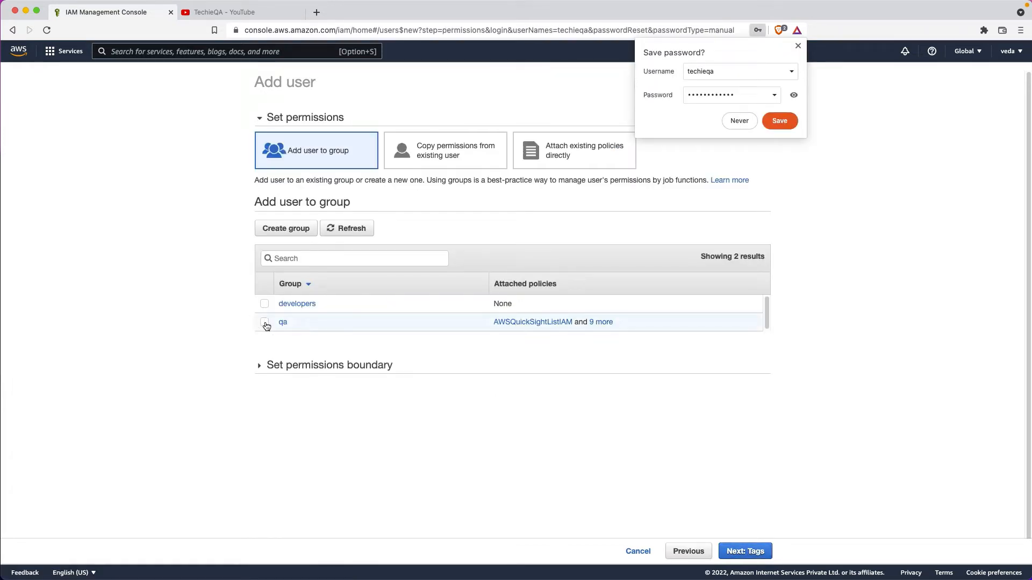
Step: Add techieqa to the qa group, skip tags, and create the user
click(265, 322)
click(744, 553)
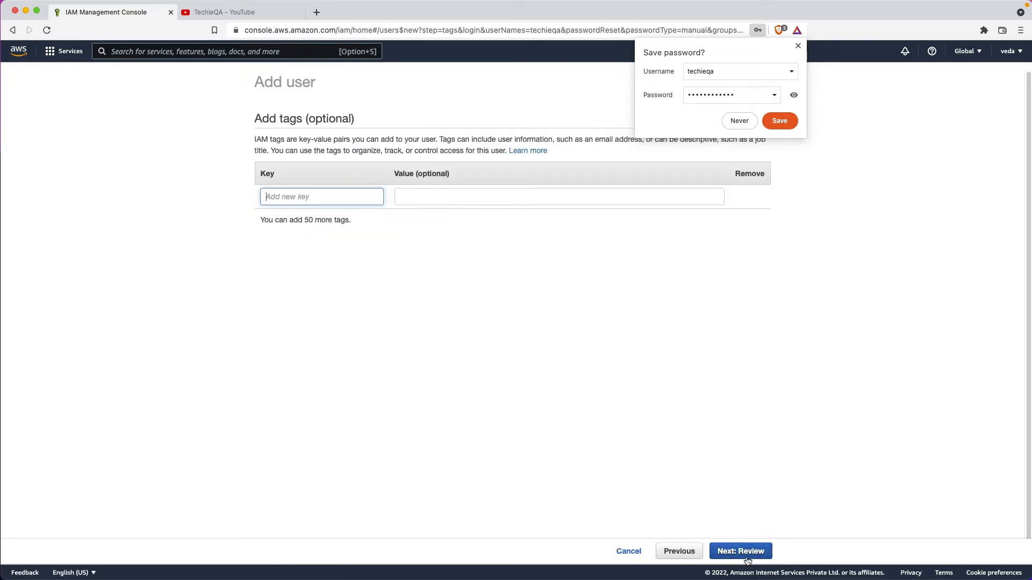
click(747, 560)
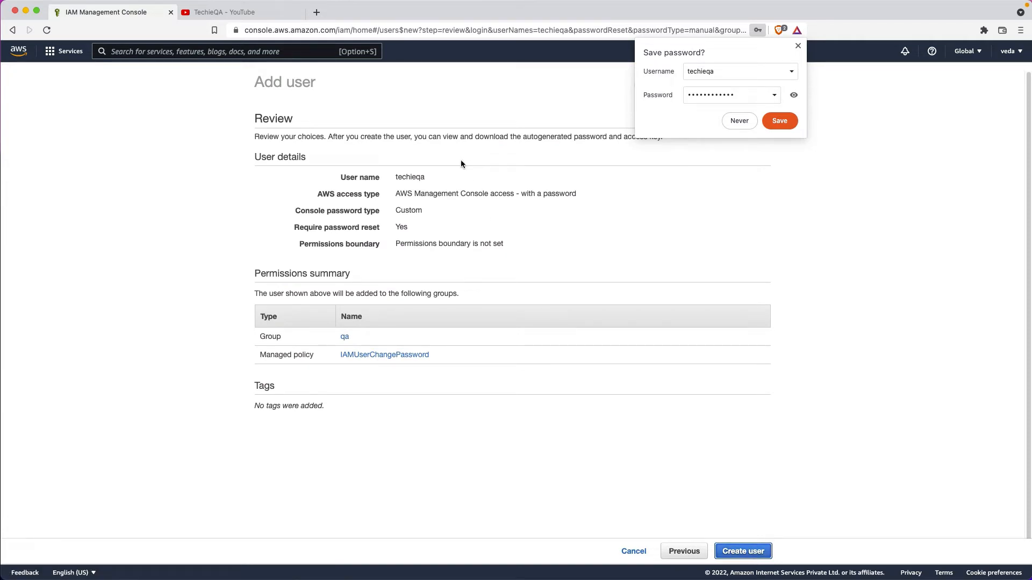
click(751, 550)
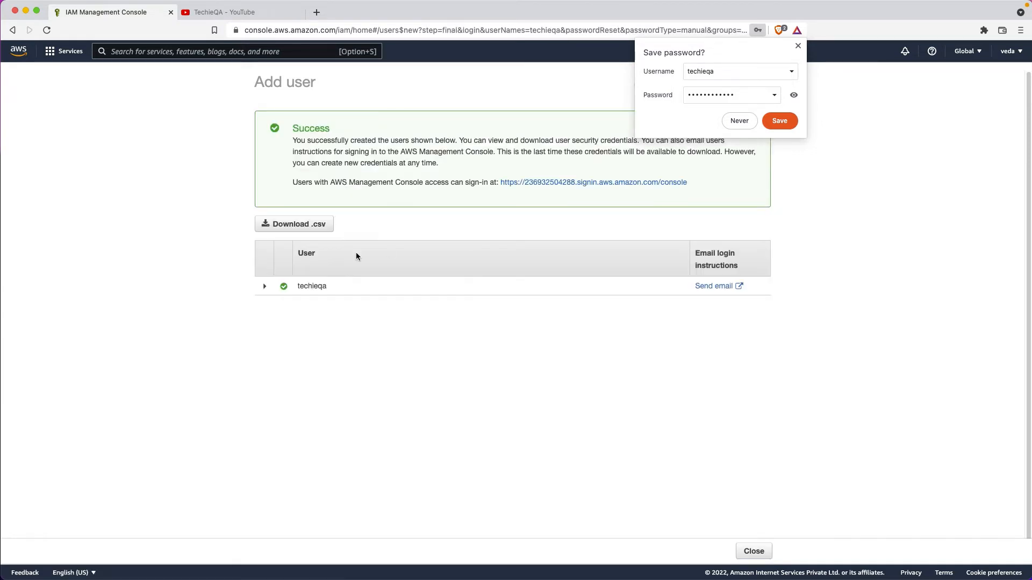
Step: Open the console sign-in link in a private window and centre it on screen
right_click(602, 184)
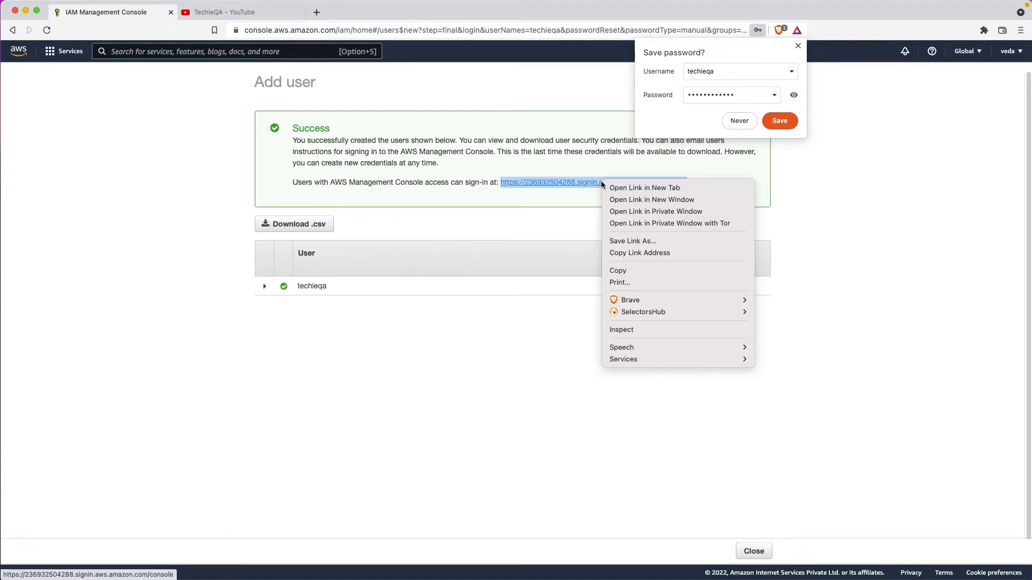
click(635, 212)
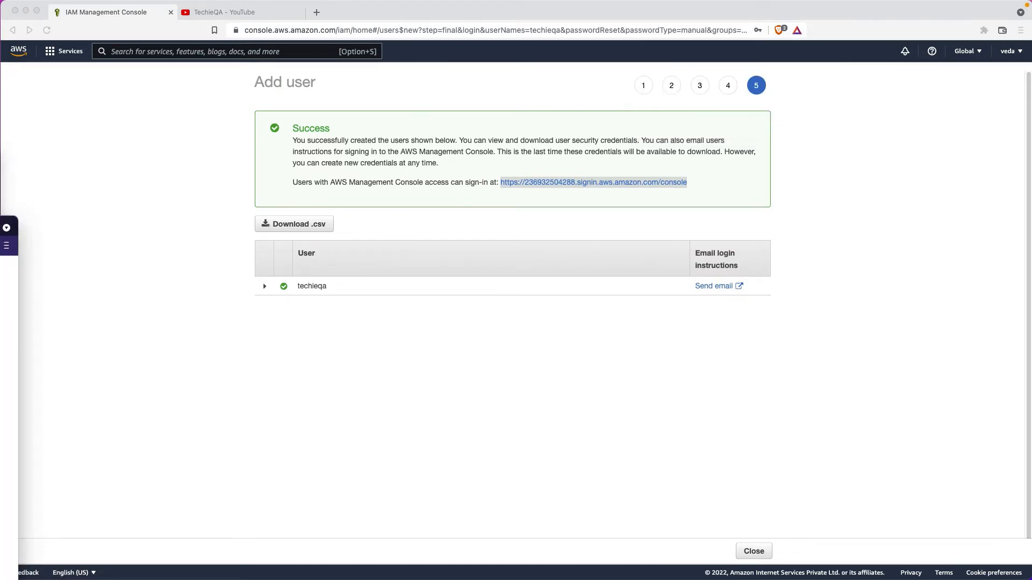
drag(0, 230, 678, 116)
Step: Enter IAM user name 'techieqa' and type the account's password
click(393, 300)
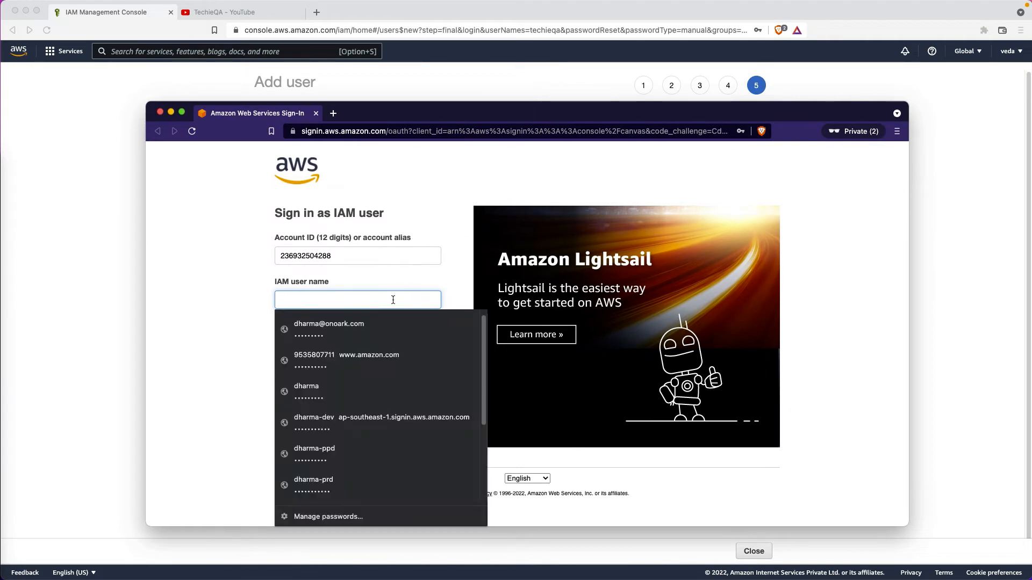
text(techie)
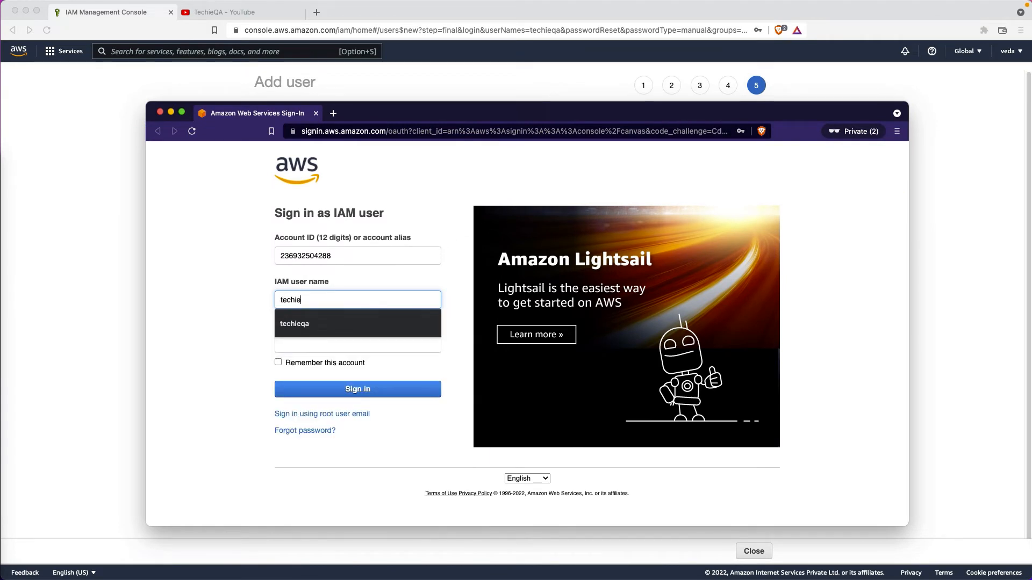
text(qa)
key(Tab)
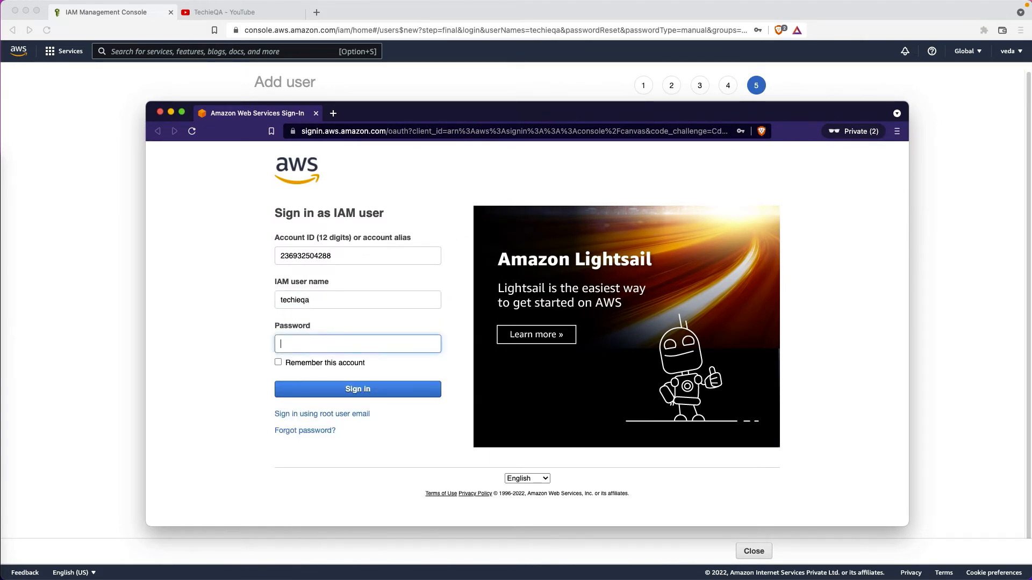
text(•)
Step: Sign in as techieqa and submit the old autogenerated password and a new password
click(364, 392)
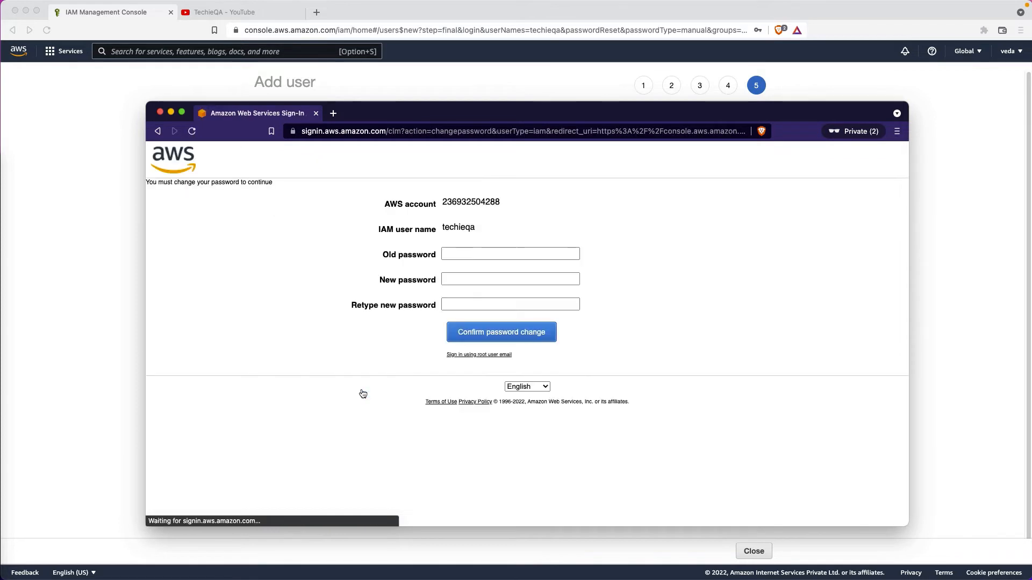
click(491, 253)
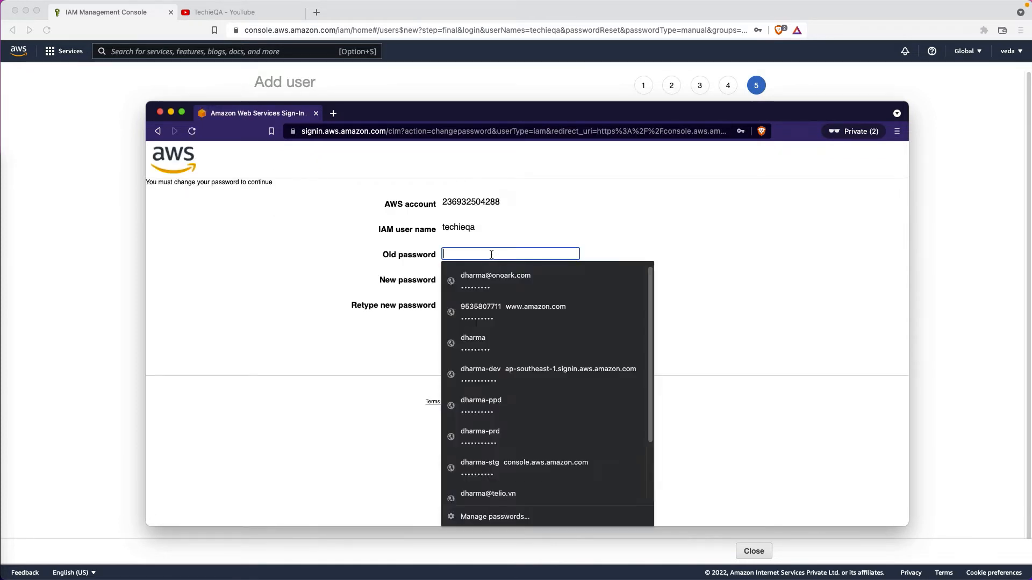
key(super+v)
click(490, 279)
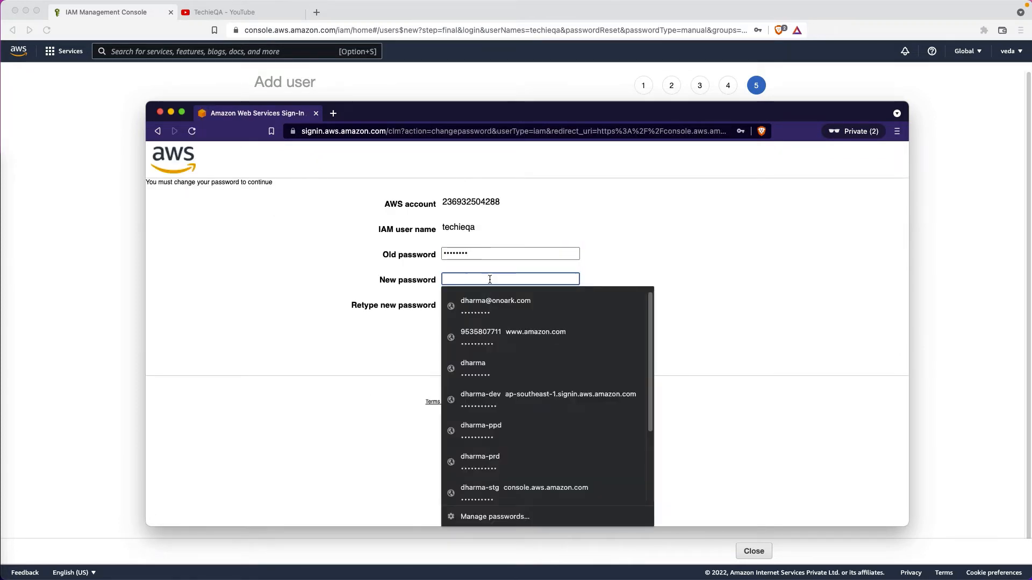
text(*******)
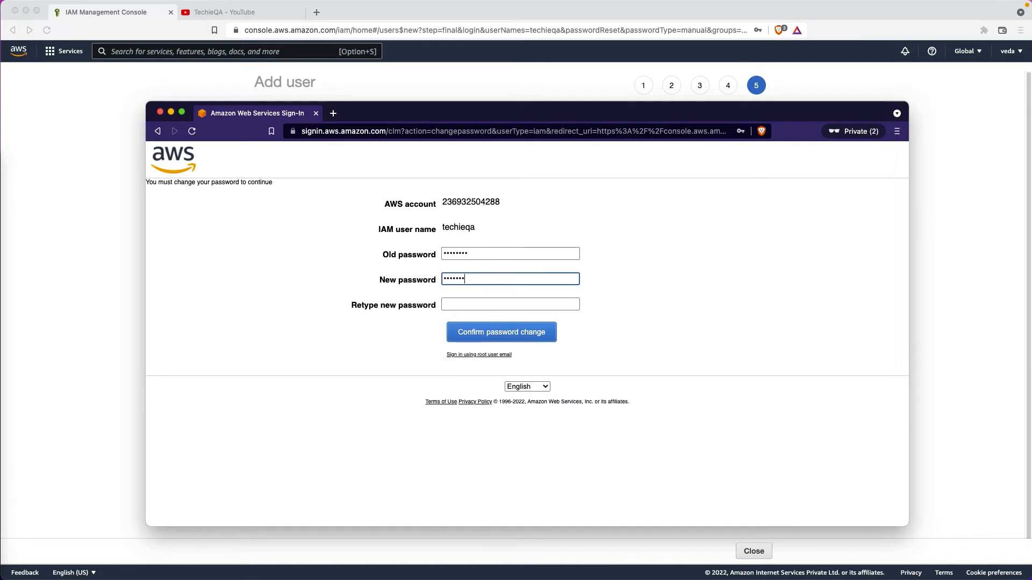
text(***)
key(Tab)
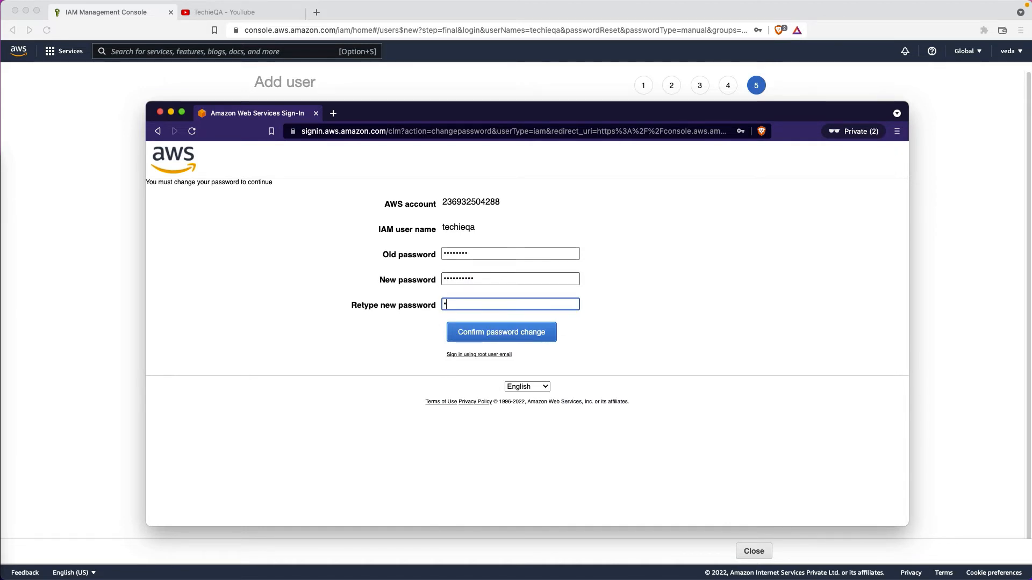
text(**********)
click(507, 337)
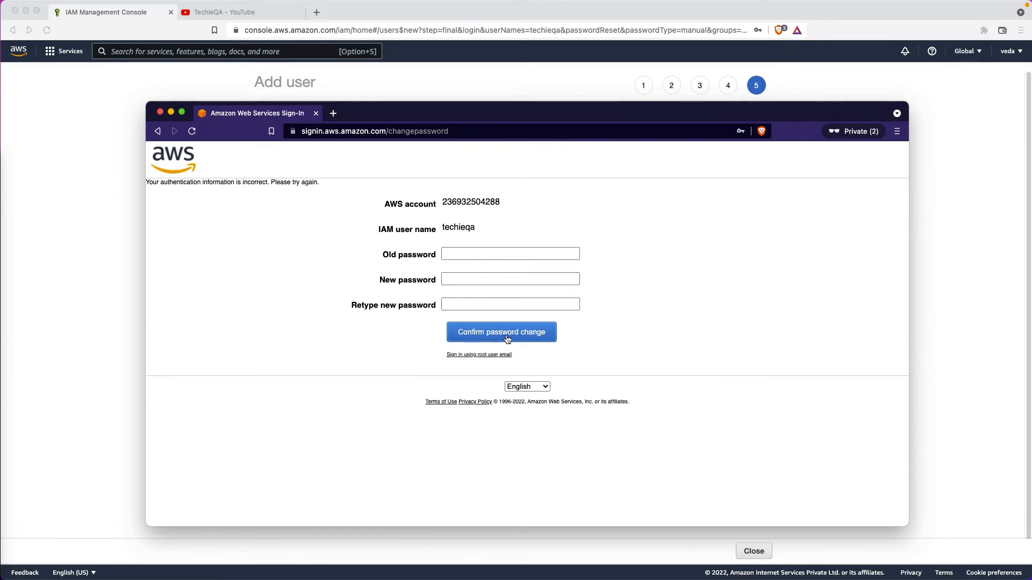
Step: After the error, re-enter the old, new and retyped passwords and confirm the change
click(493, 254)
text(*)
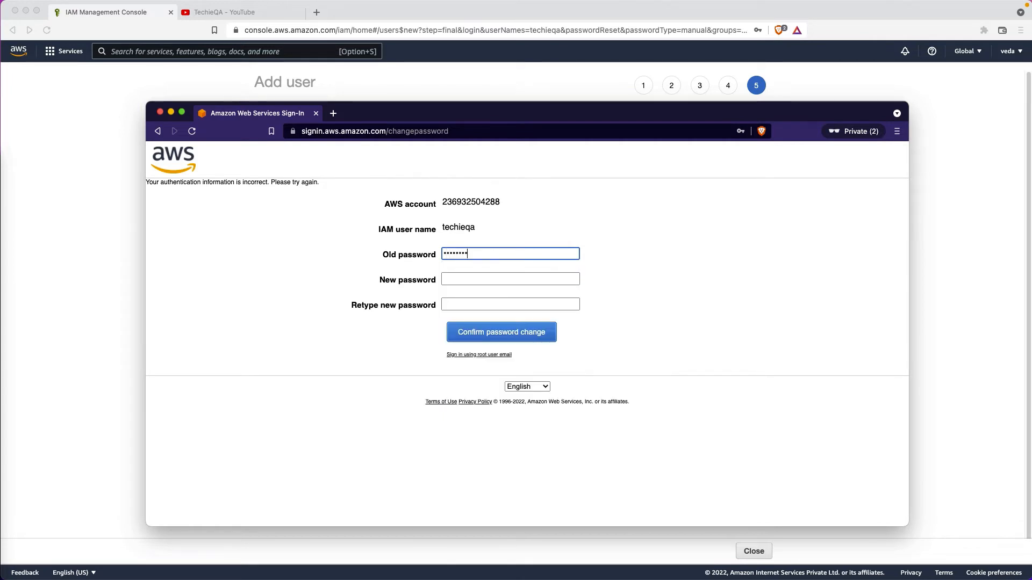
key(Tab)
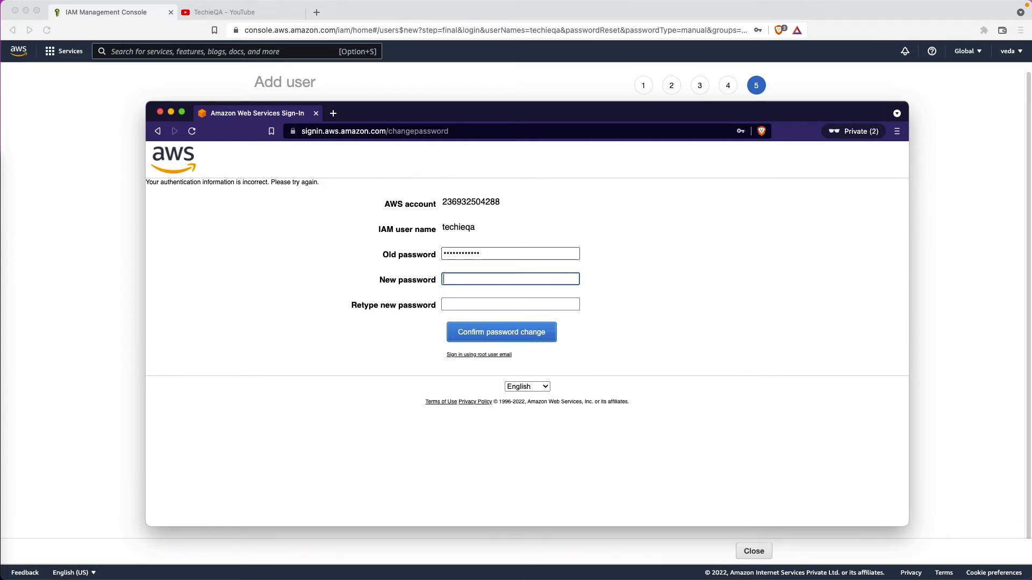
click(494, 279)
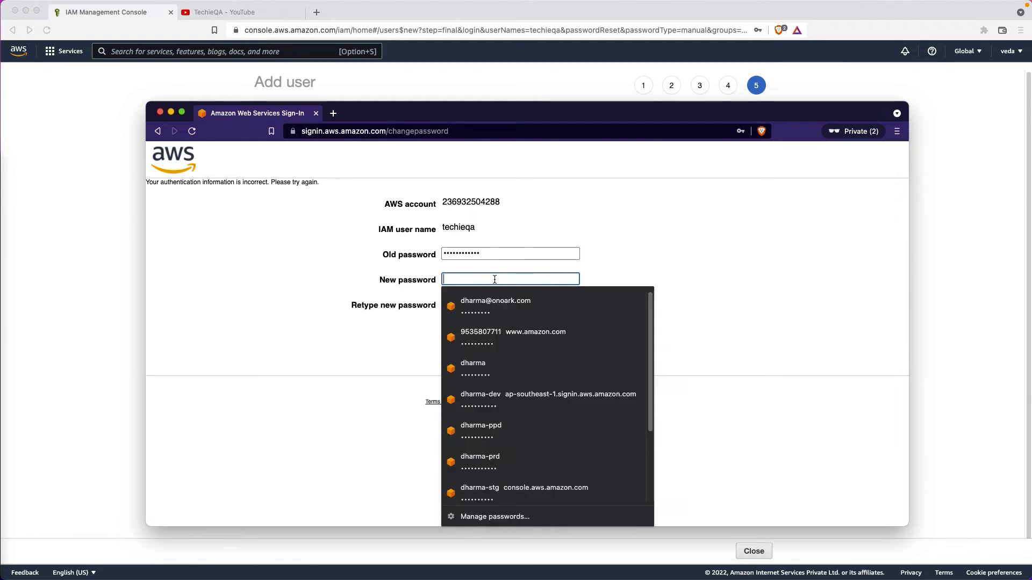
text(*****)
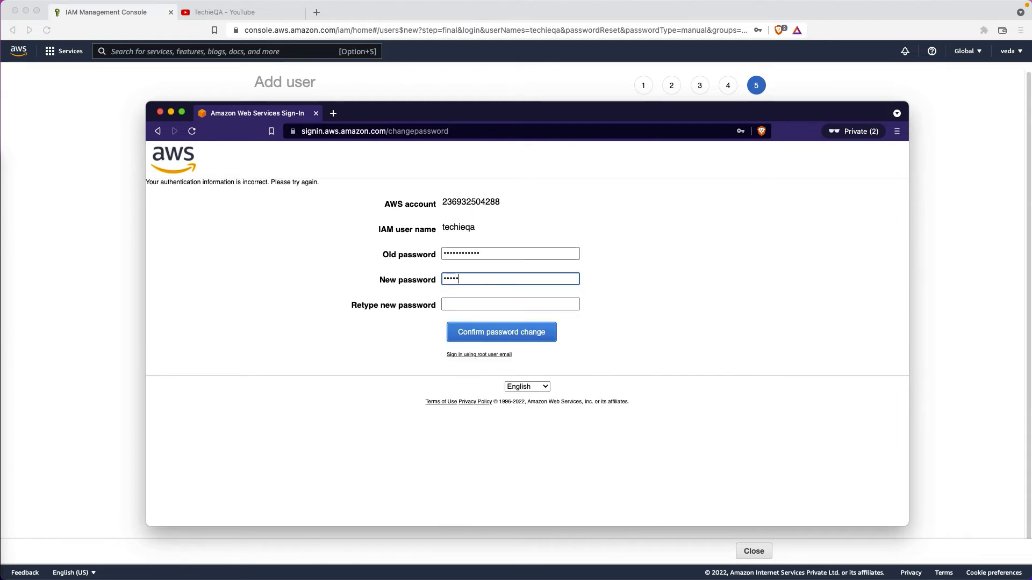
text(*)
key(Tab)
text(****)
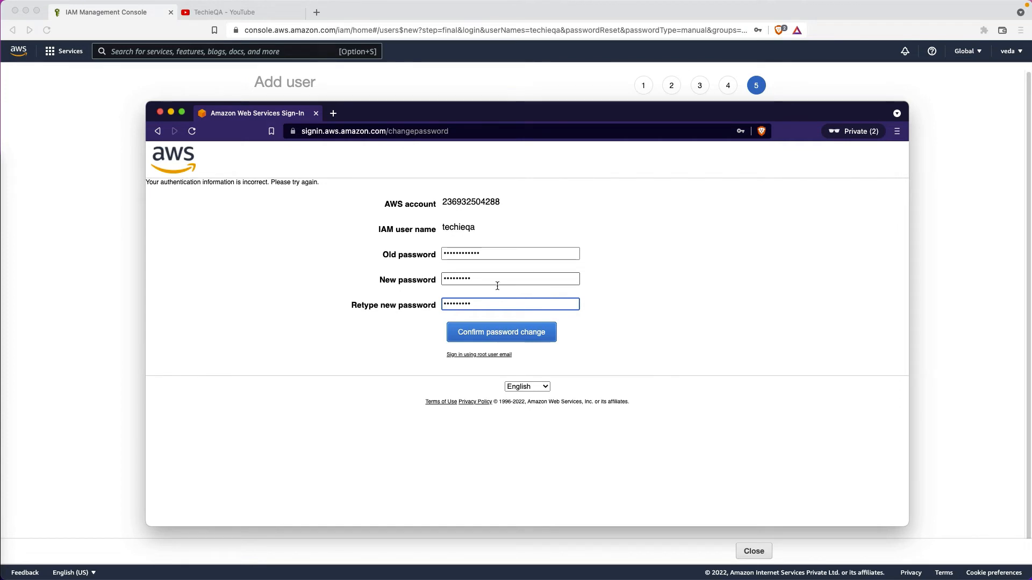
click(492, 333)
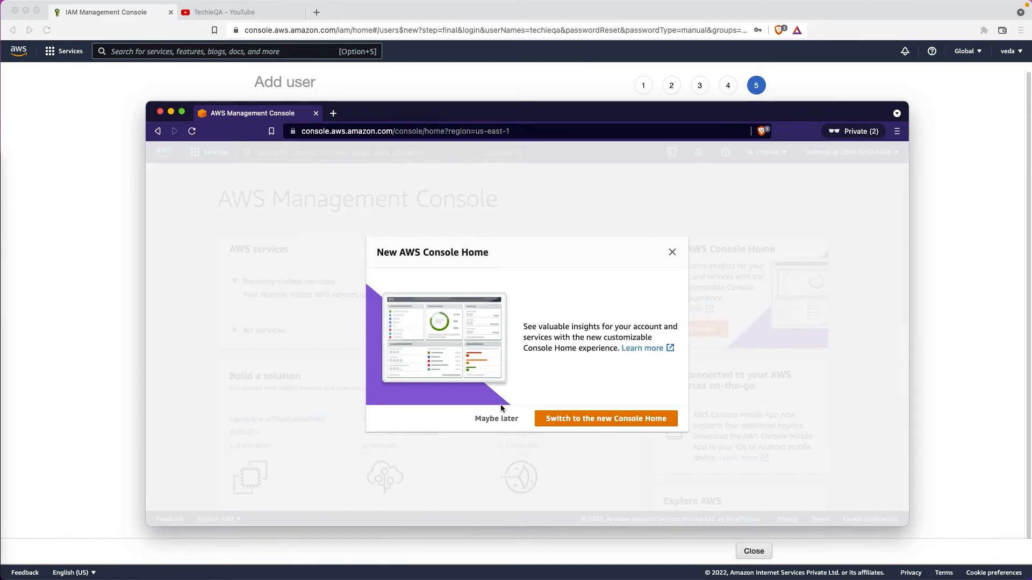
Step: Dismiss the new Console Home prompt and expand the full list of AWS services
click(488, 418)
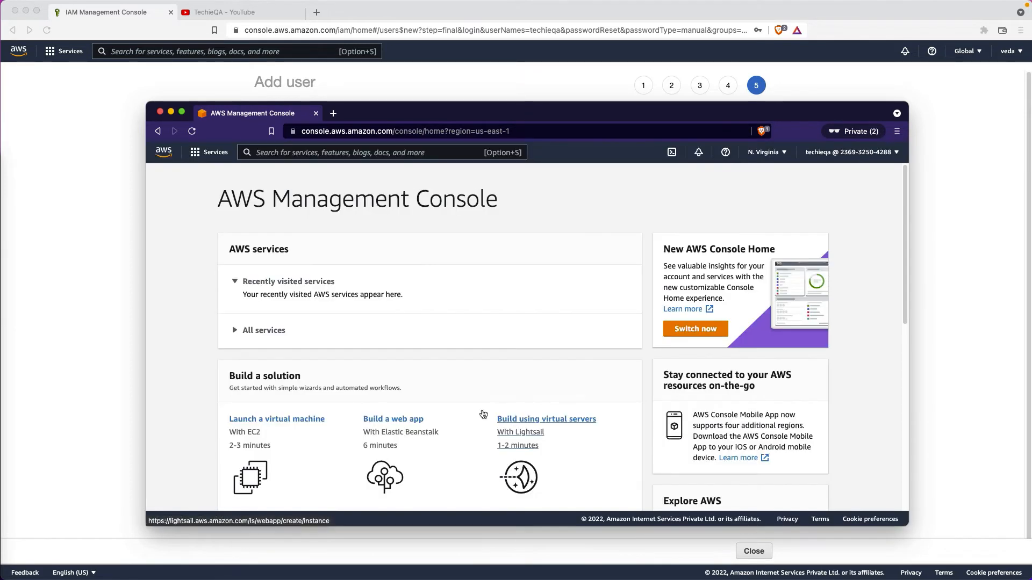
click(235, 330)
scroll(376, 377, down, 5)
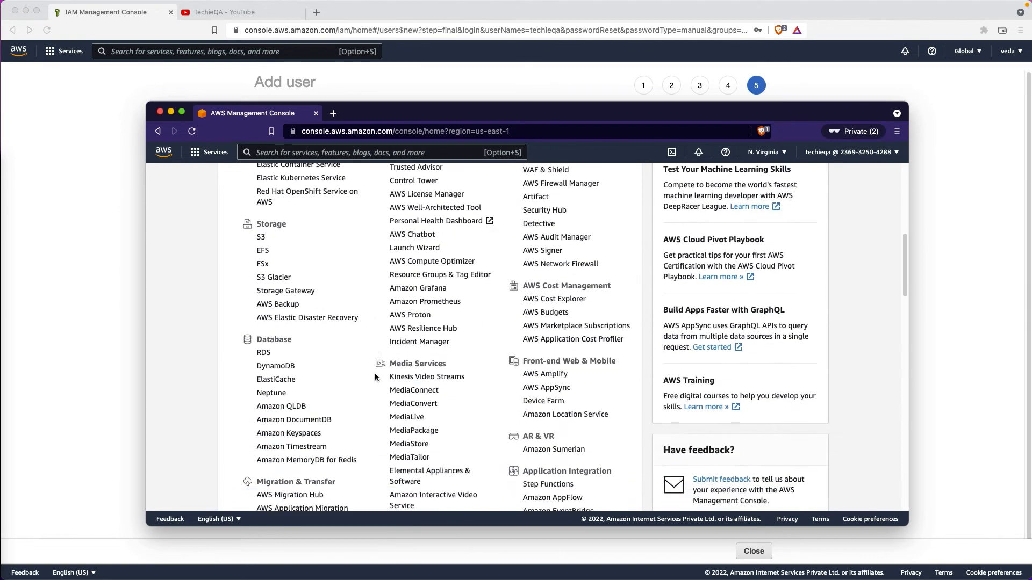
scroll(375, 377, up, 5)
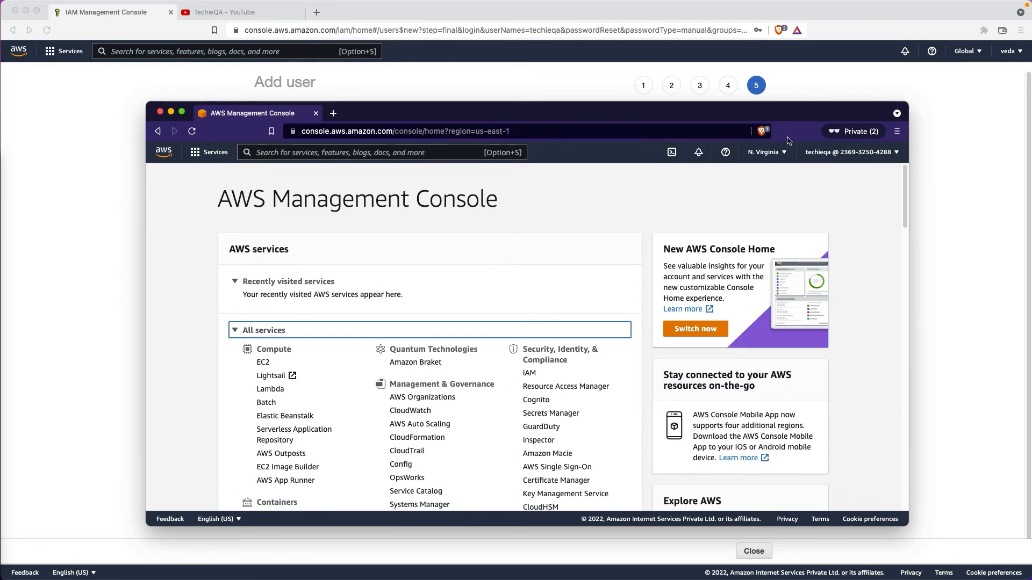
Step: Check in the account menu that the signed-in IAM user is techieqa
click(856, 154)
double_click(796, 191)
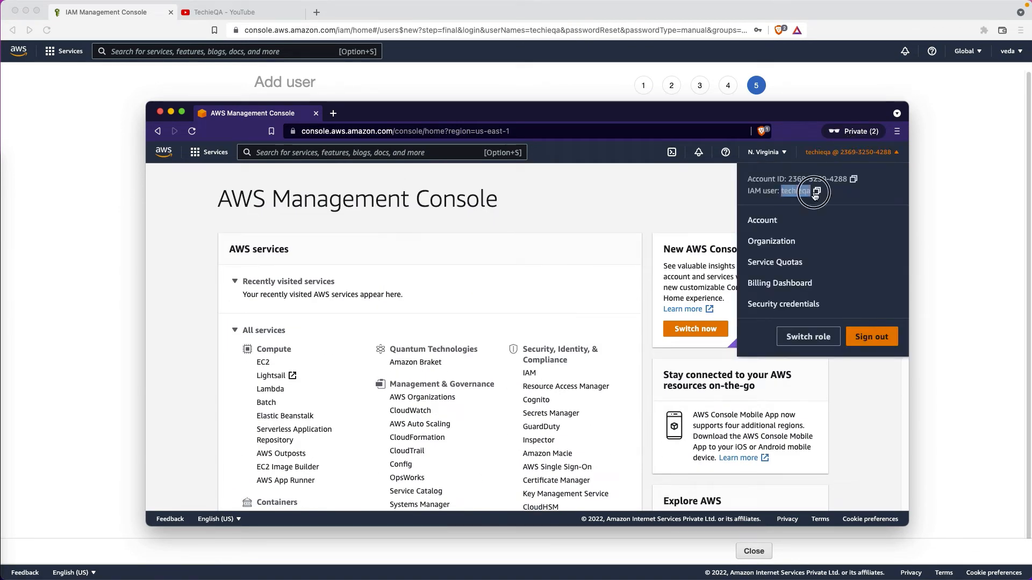
click(622, 216)
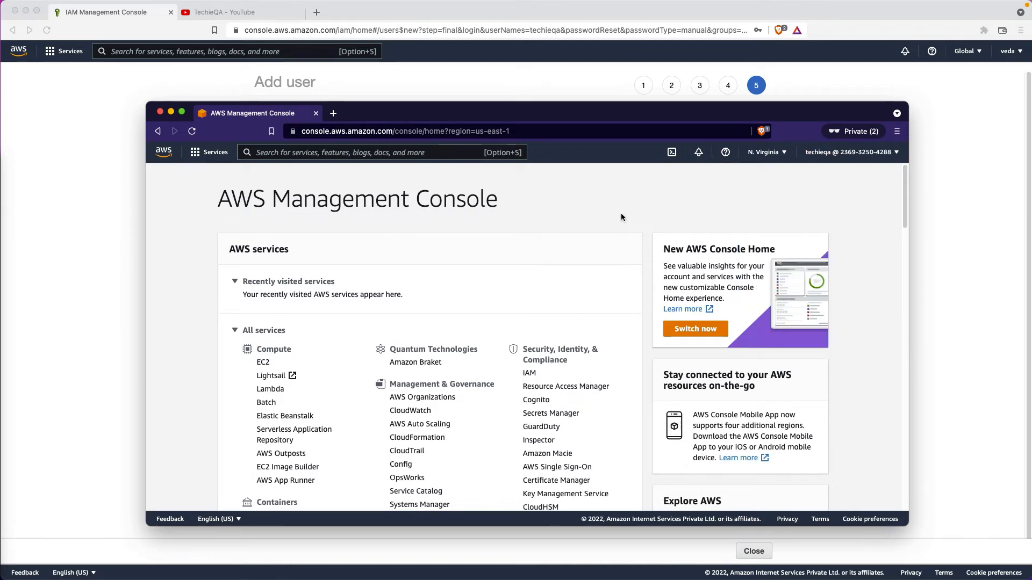
scroll(620, 215, down, 5)
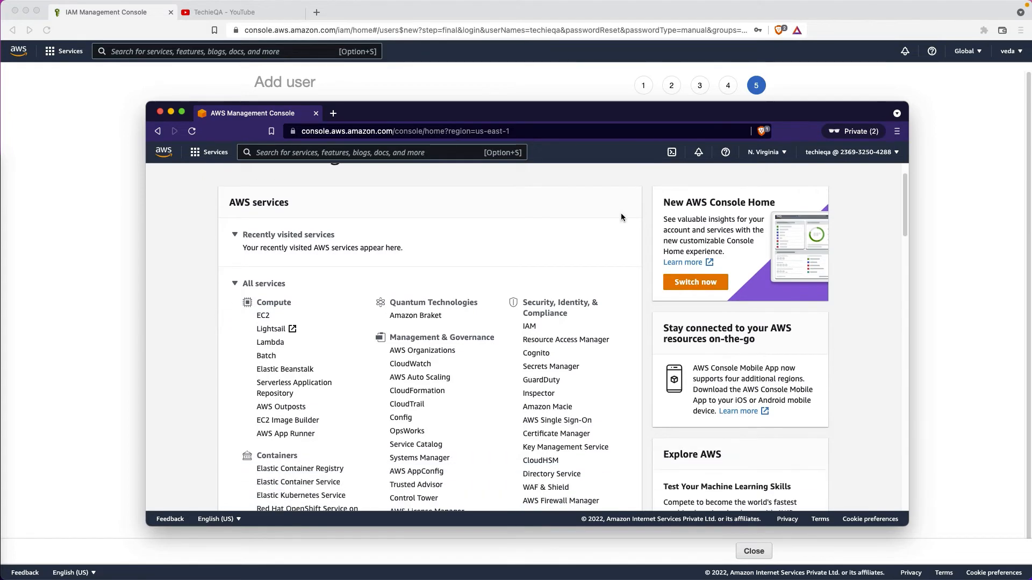
Step: Open S3, select the techieqa-images bucket and start deleting it
click(261, 308)
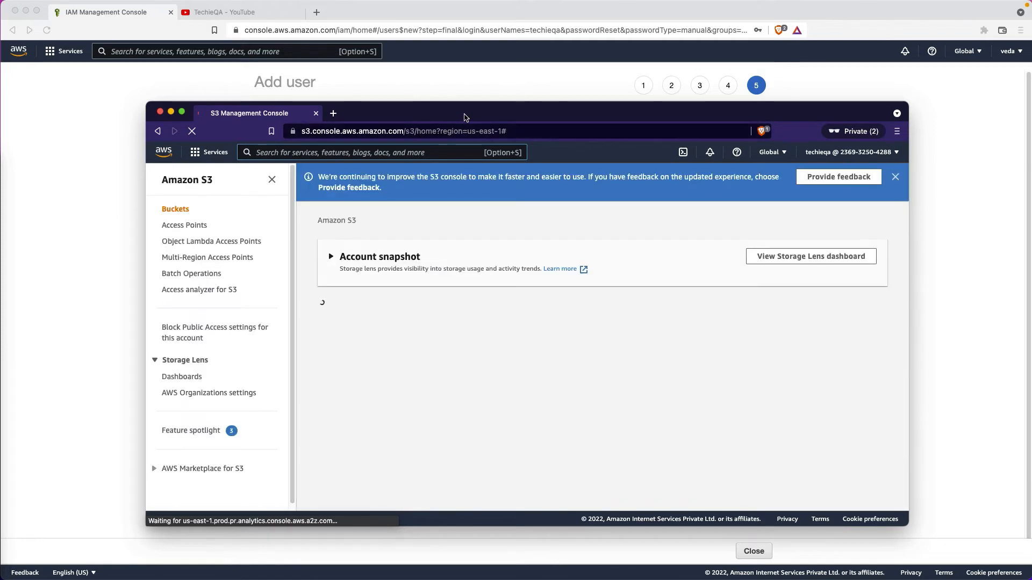
click(466, 114)
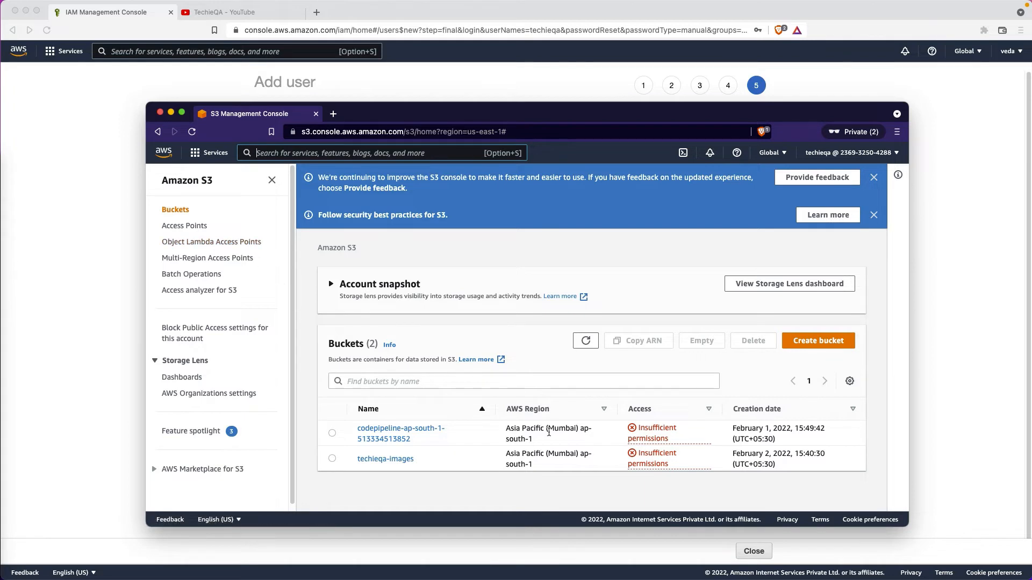
click(333, 434)
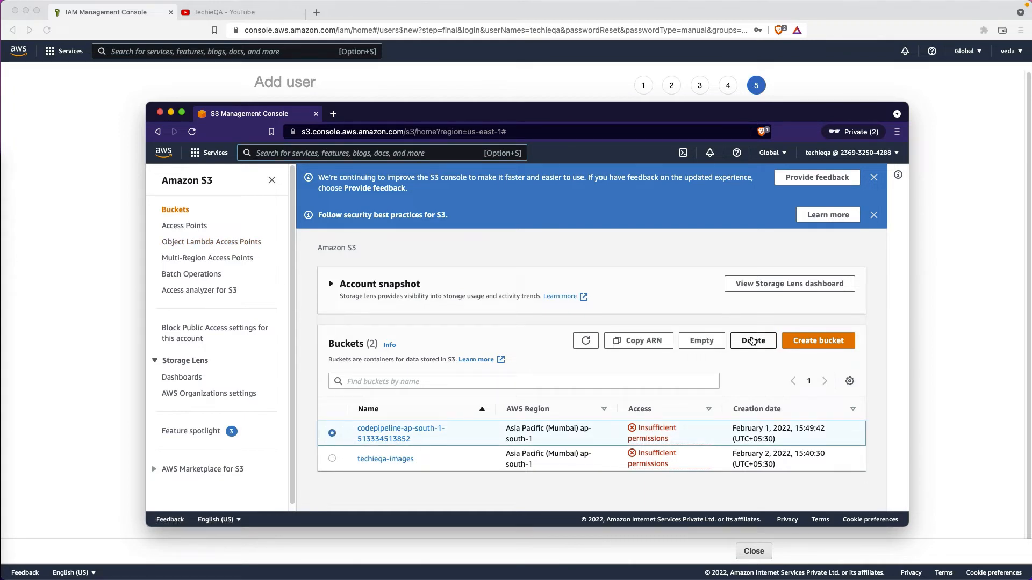
click(333, 458)
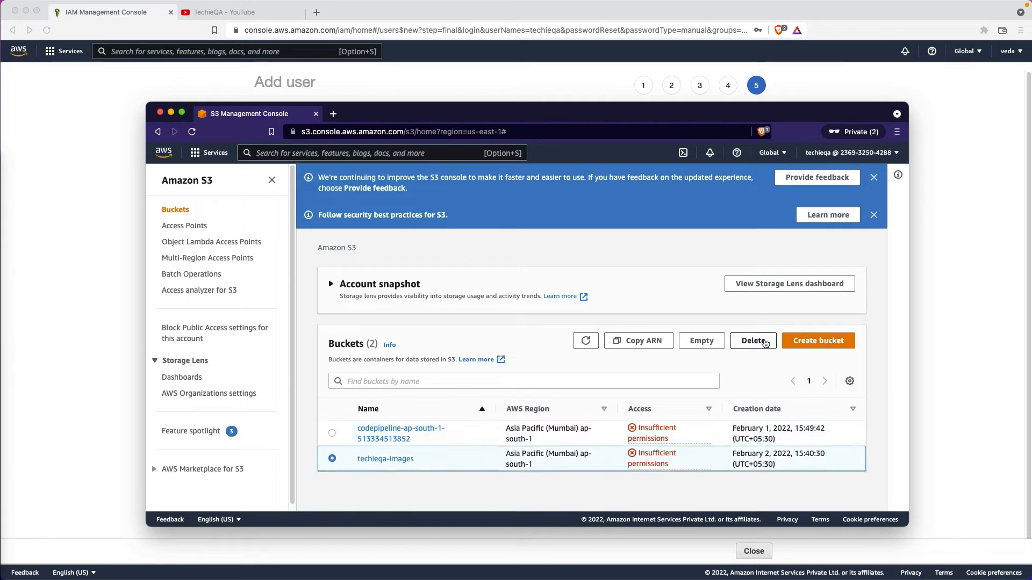
click(758, 342)
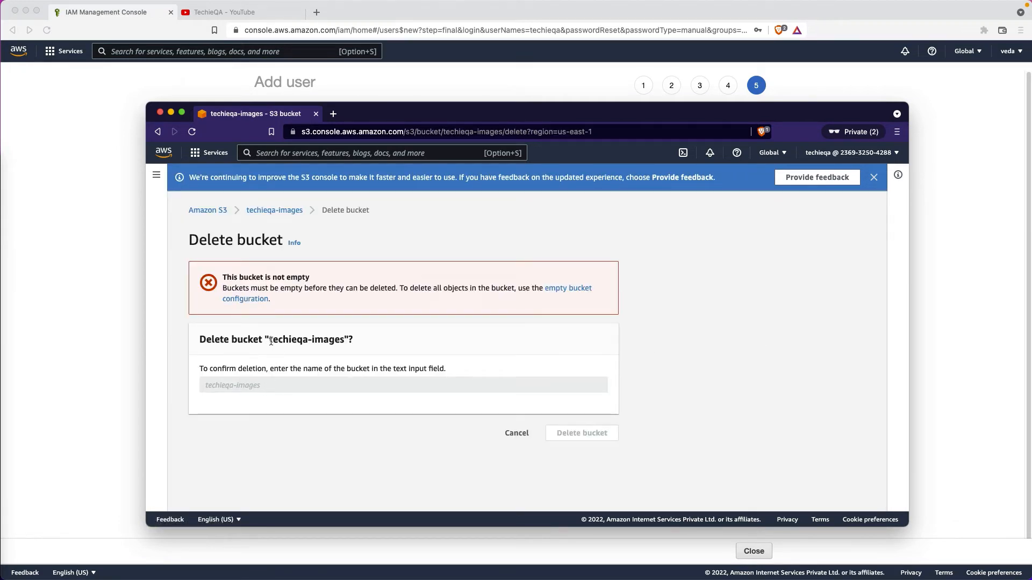
Step: Abandon the techieqa-images deletion and go back via breadcrumbs to the Buckets list
drag(270, 340, 342, 341)
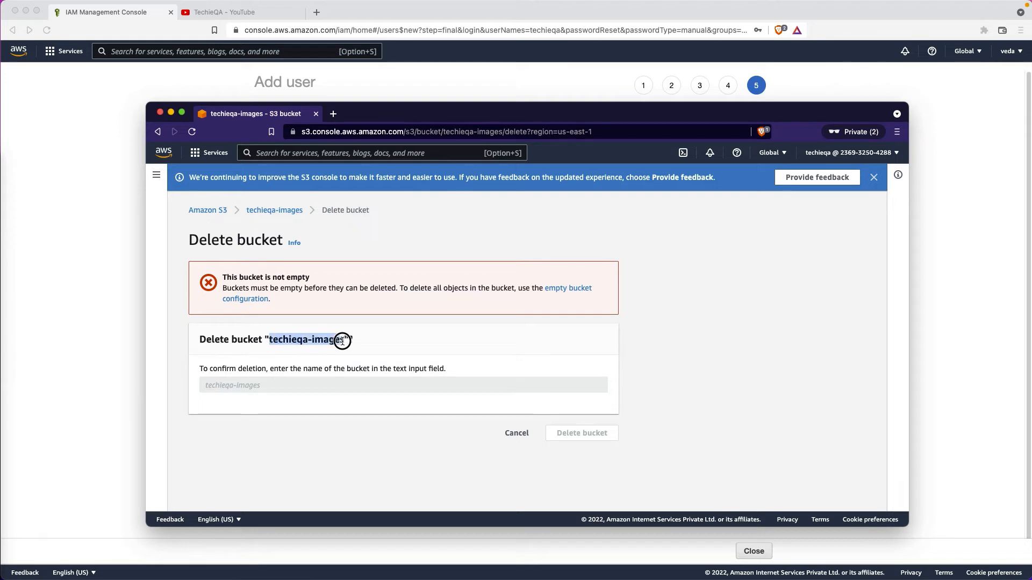
click(289, 384)
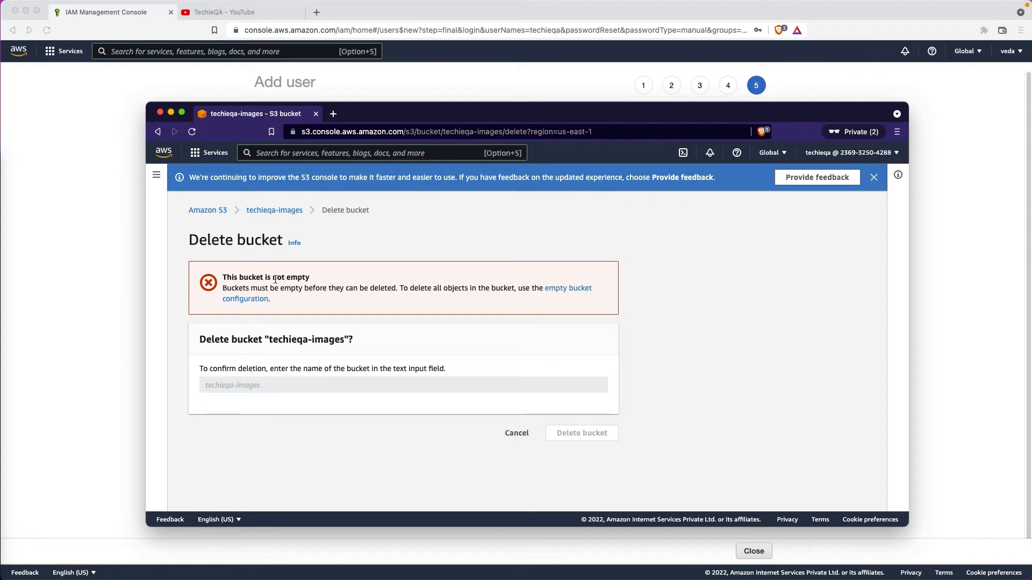
click(272, 213)
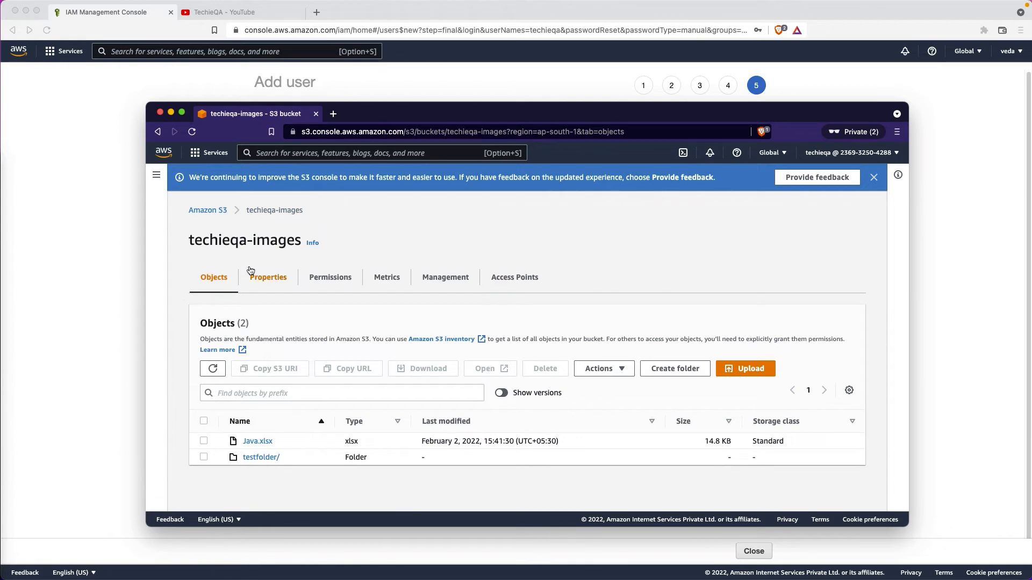
click(224, 212)
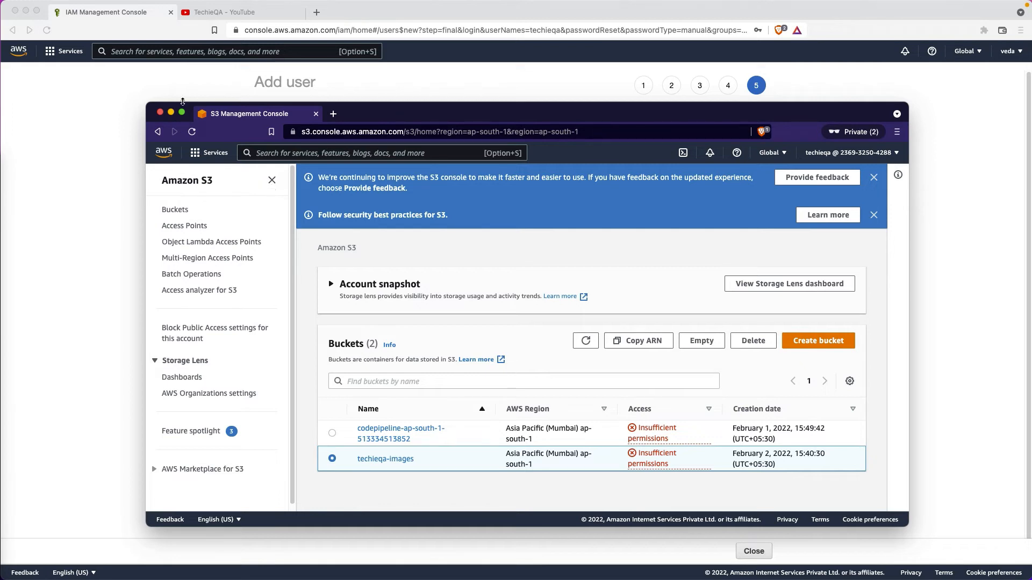
Step: Expand techieqa's row on the add-user Success page, then go to the IAM Users list
click(138, 94)
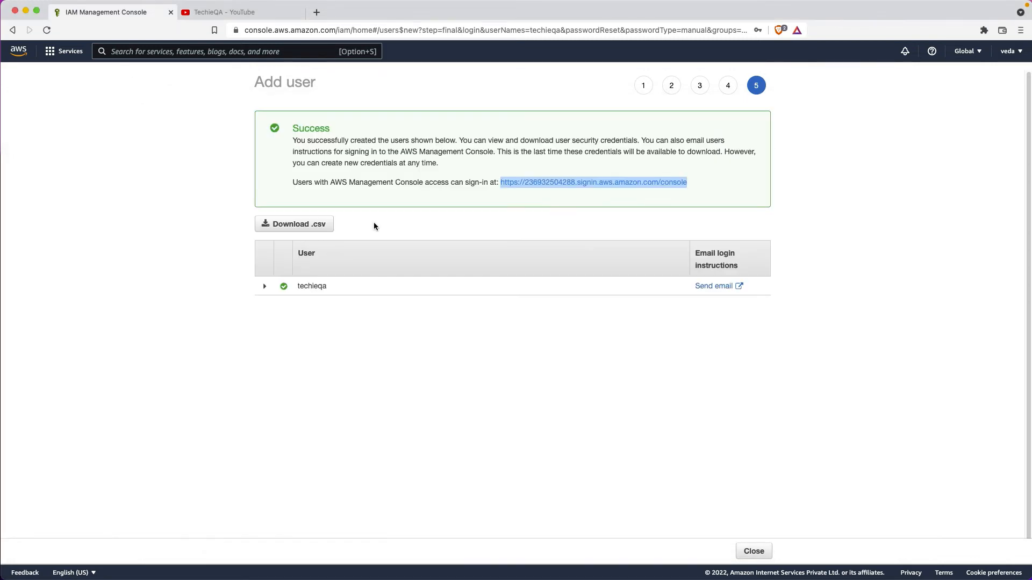
click(264, 286)
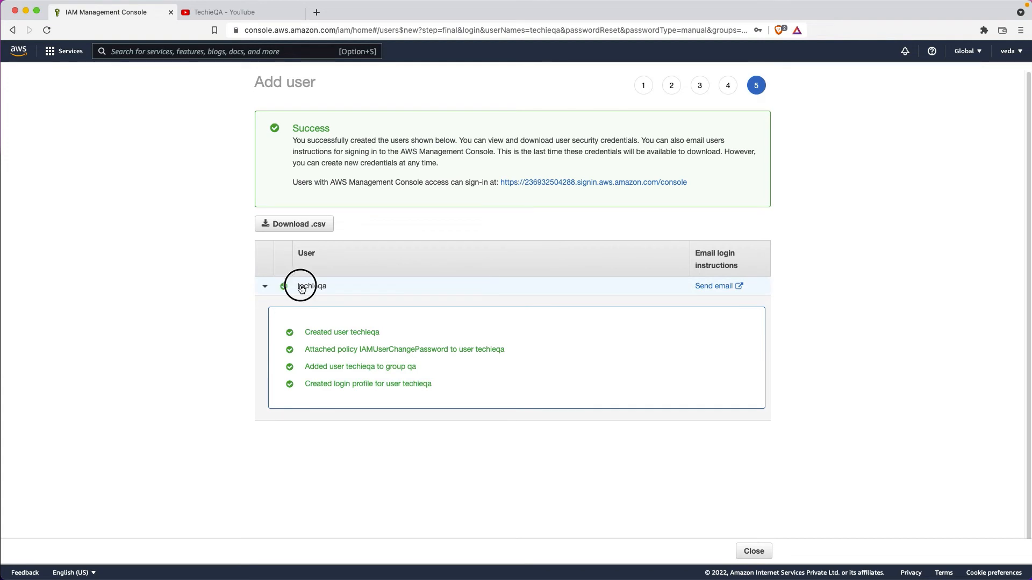
drag(299, 286, 344, 290)
click(318, 291)
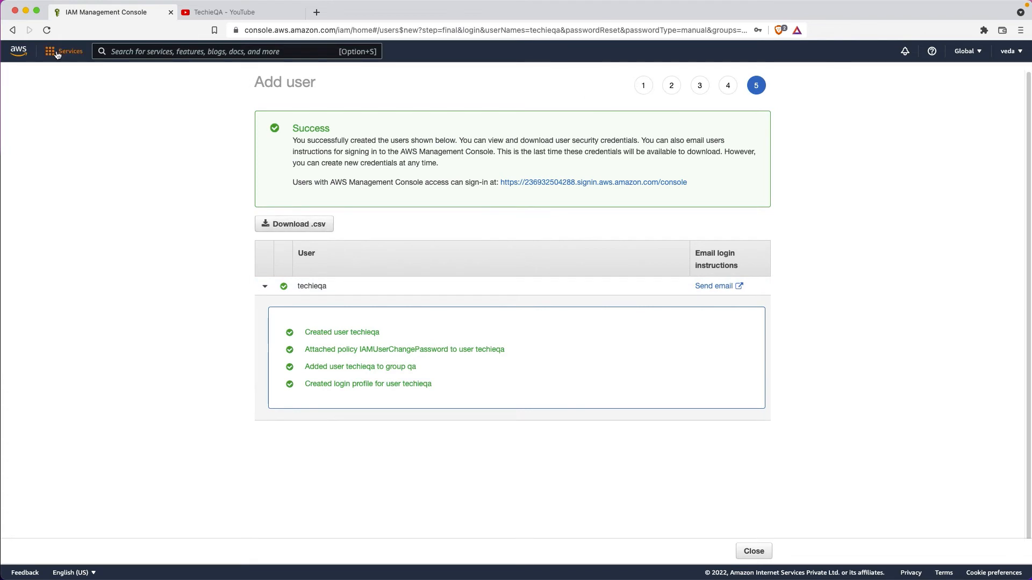
click(13, 31)
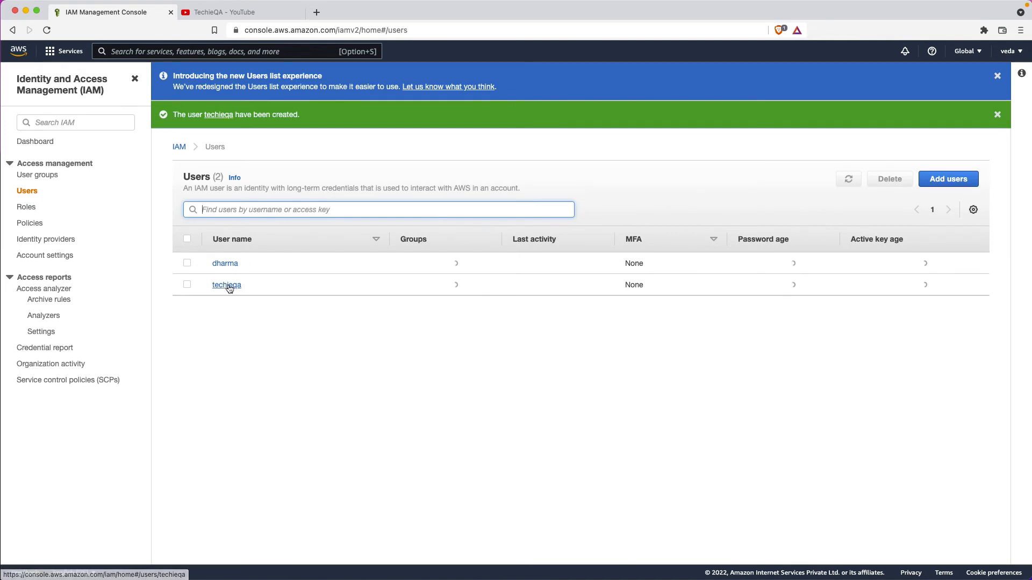
Step: Create a new access key from techieqa's Security credentials tab
click(230, 287)
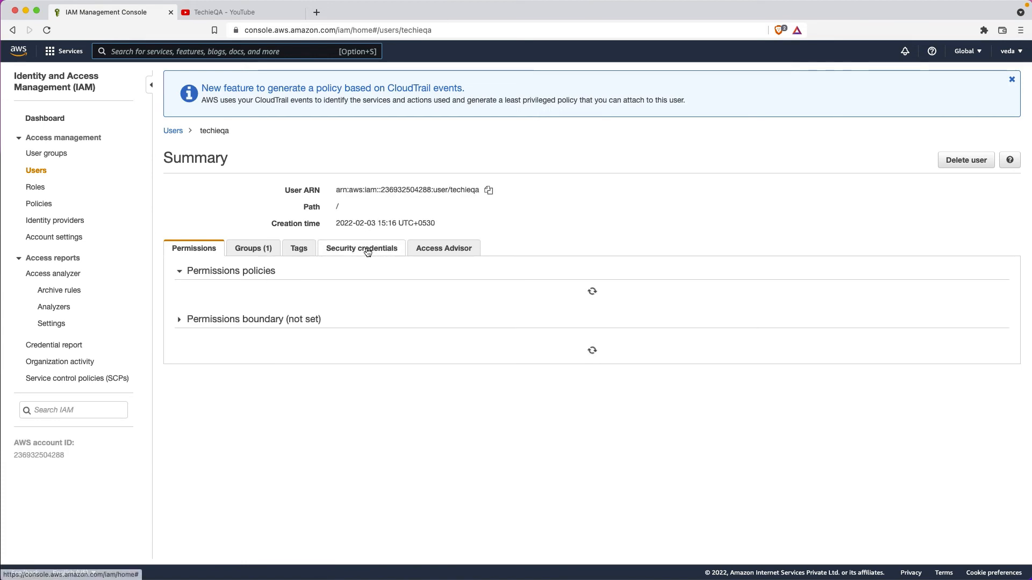
click(357, 253)
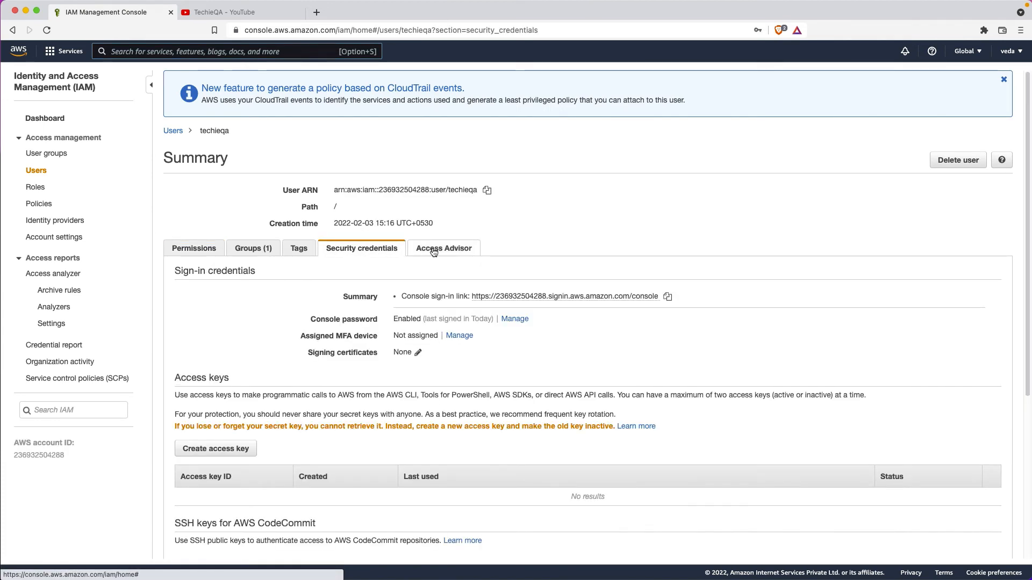
scroll(286, 419, down, 1)
click(241, 402)
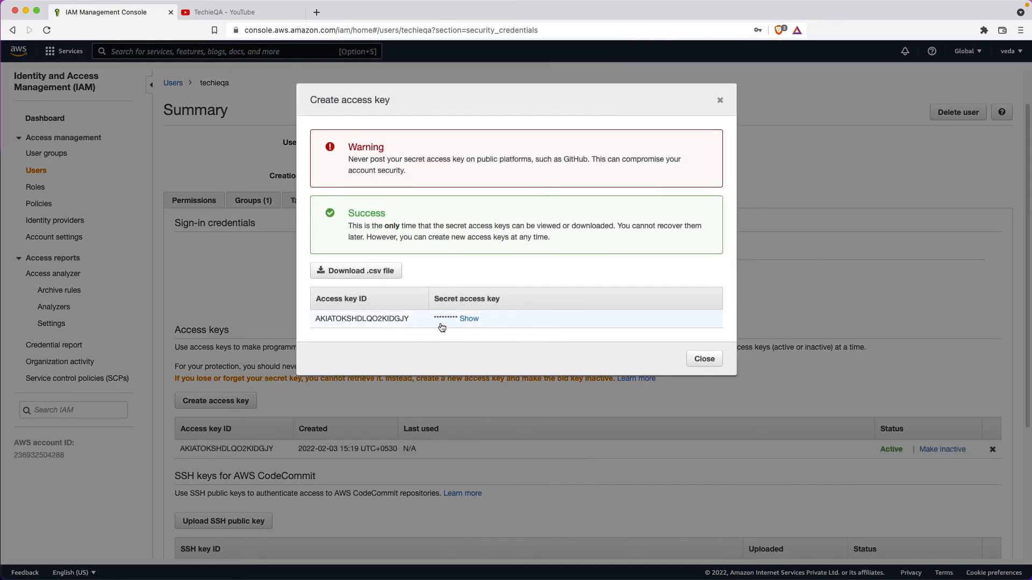
Step: Reveal techieqa's secret access key, close the dialog, and open the IAM Roles list
click(468, 320)
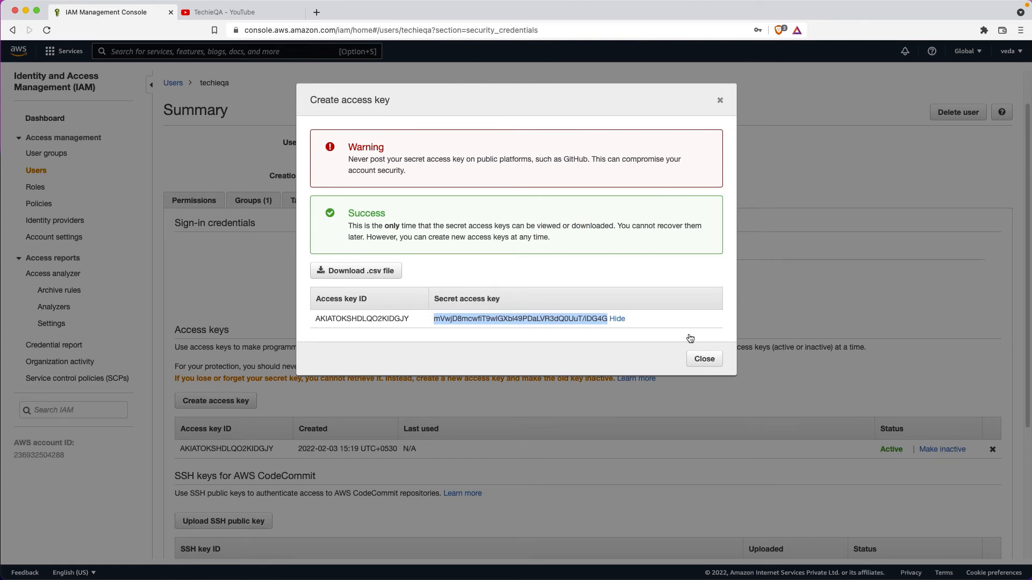
click(705, 361)
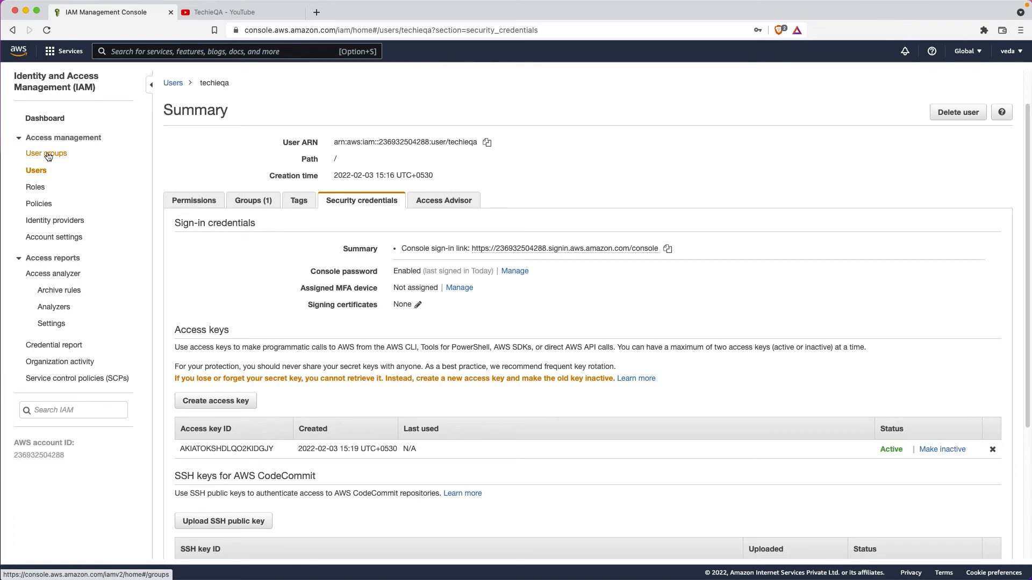
click(34, 191)
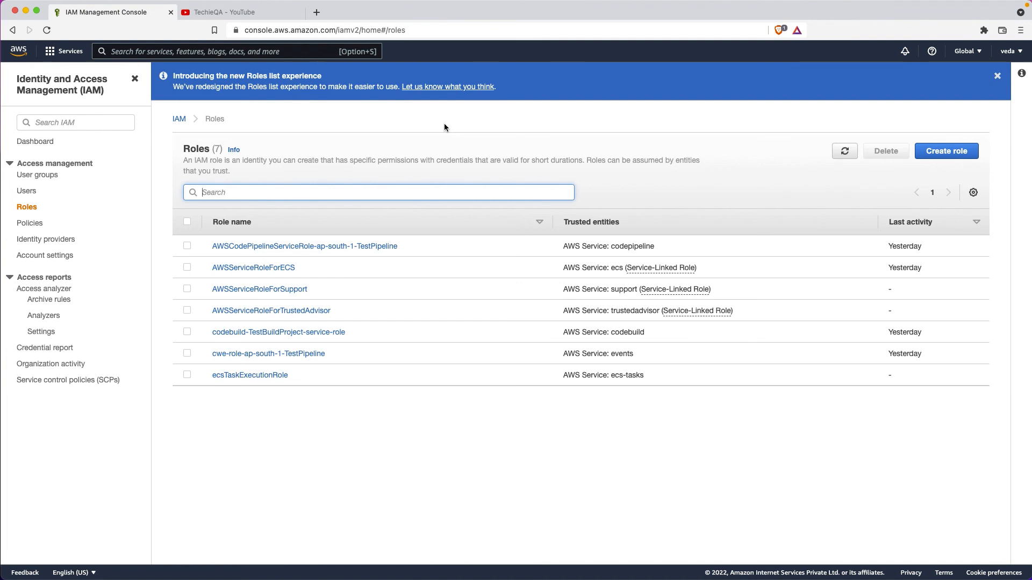
click(28, 191)
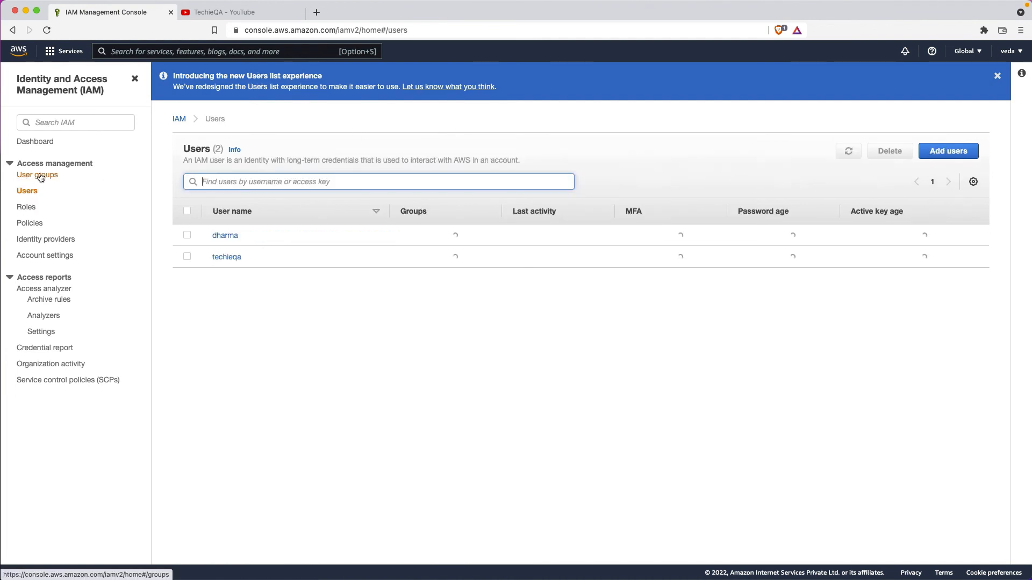
click(41, 177)
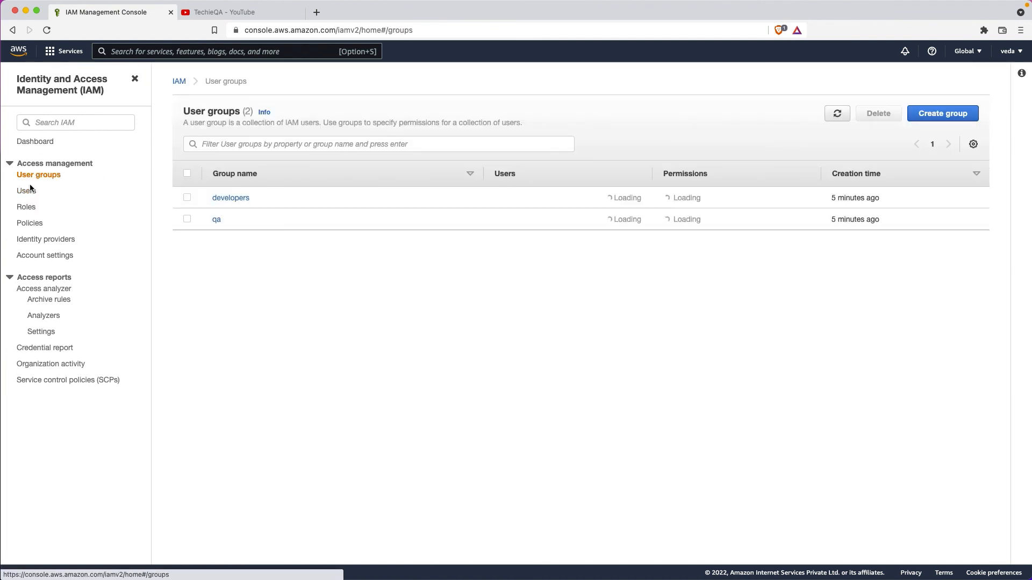
click(28, 193)
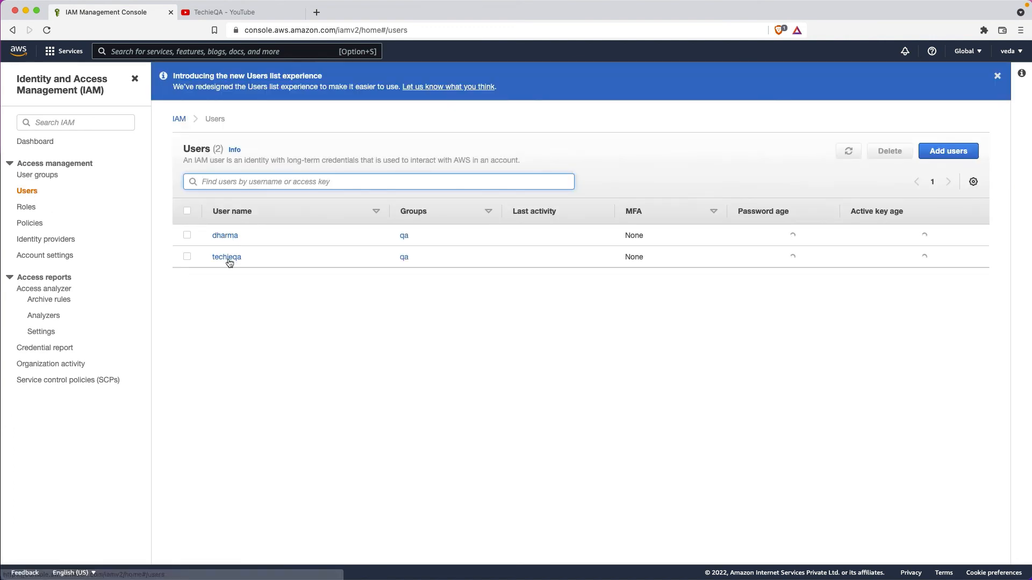
click(226, 258)
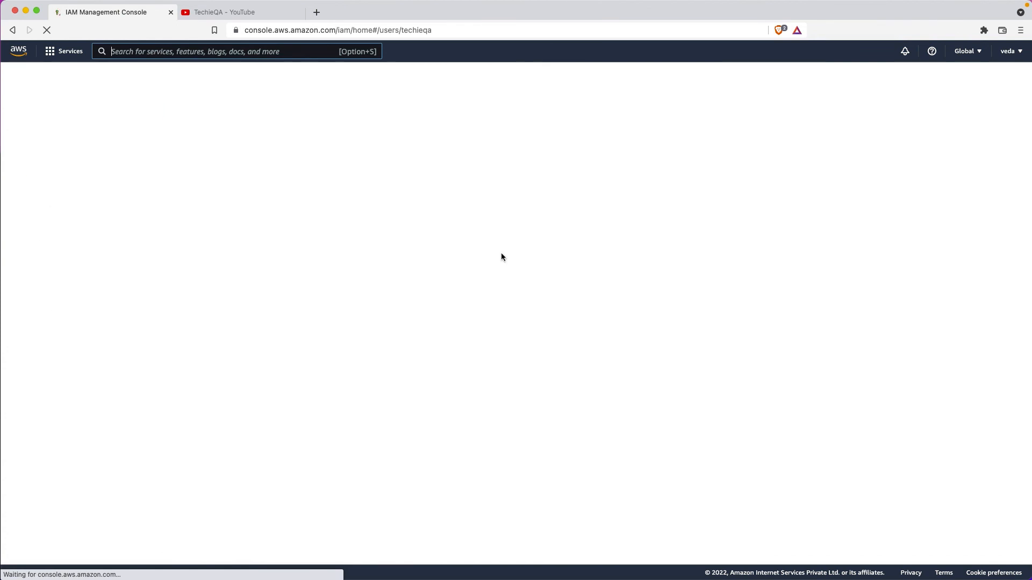
click(377, 250)
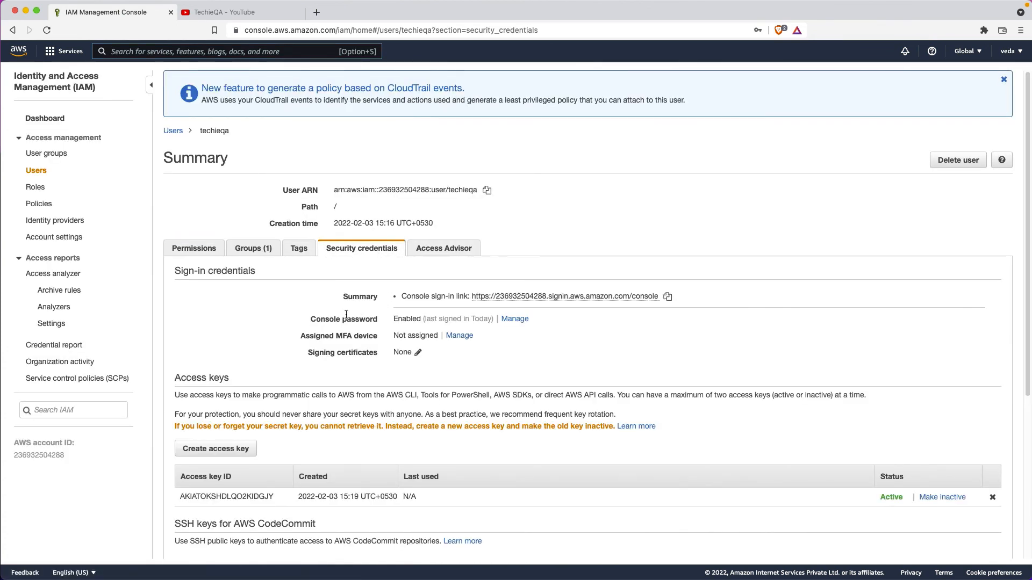
Step: Reset techieqa's console password to an autogenerated one and close the password dialog
click(513, 319)
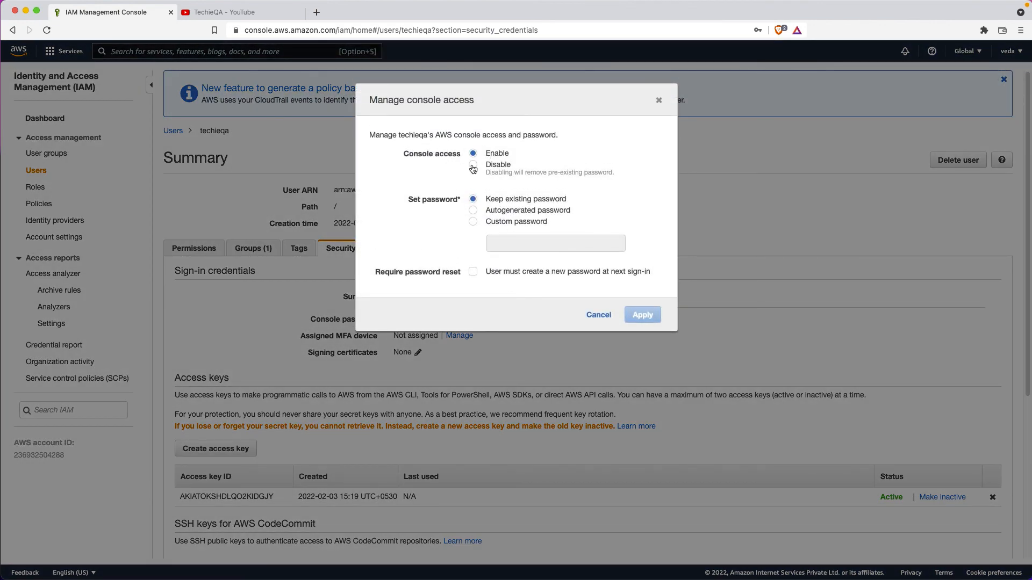
click(473, 166)
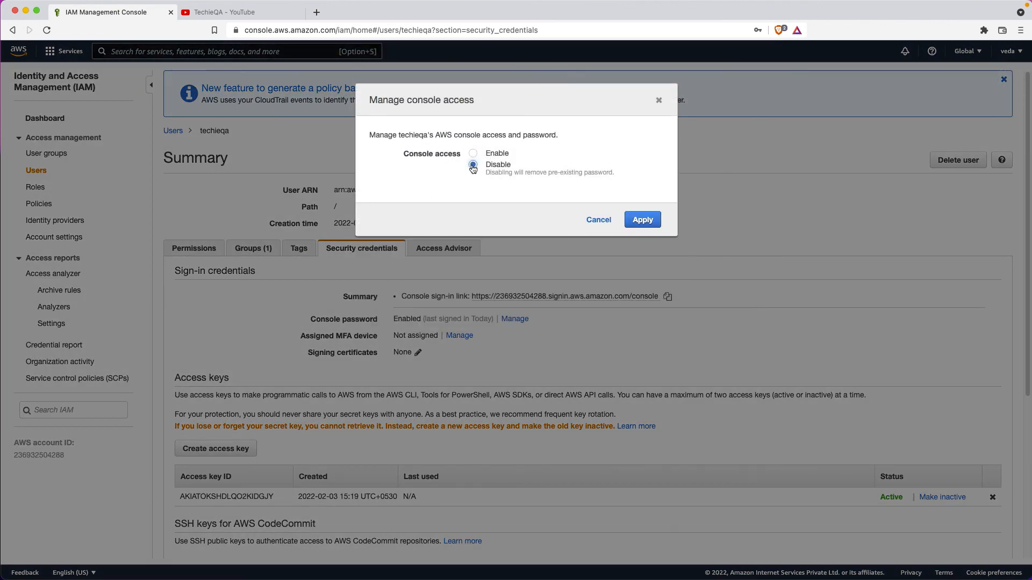
click(473, 153)
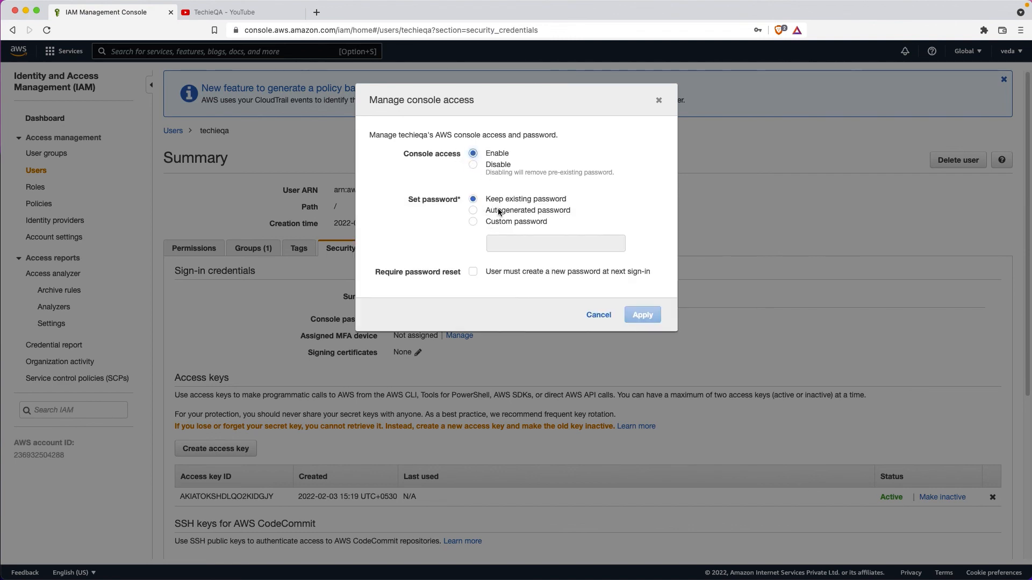
click(489, 224)
click(508, 246)
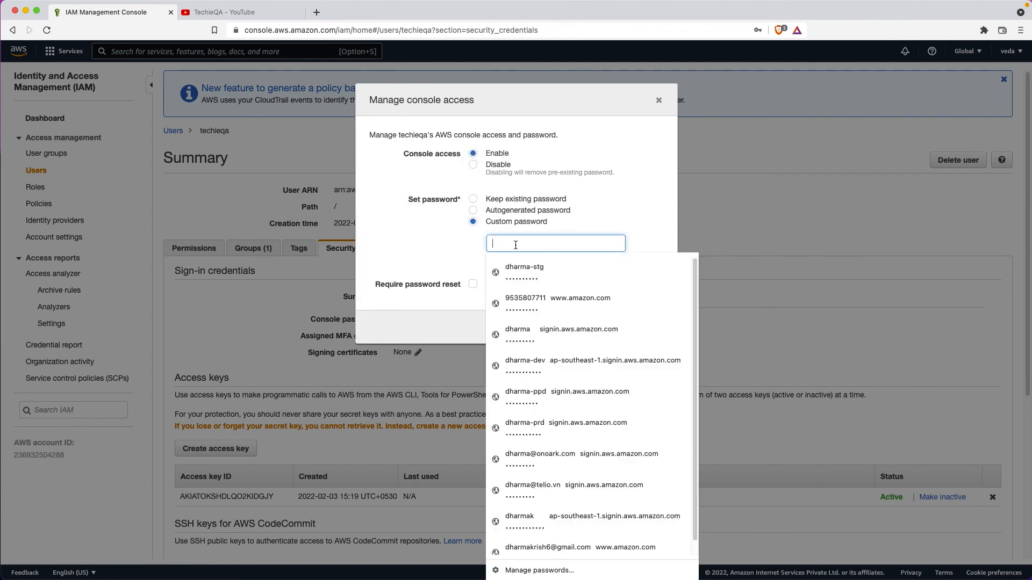
click(472, 248)
click(473, 210)
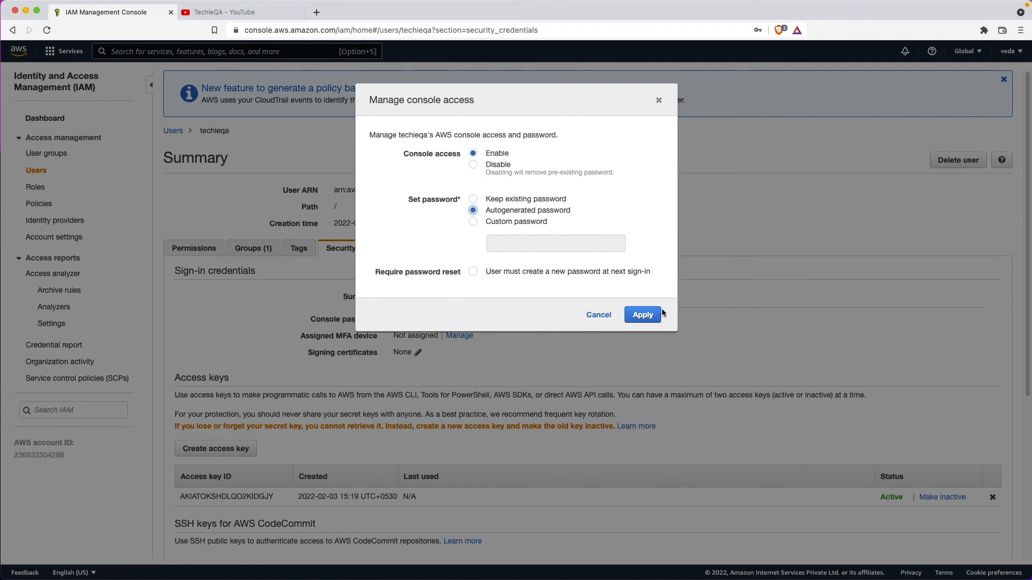
click(644, 315)
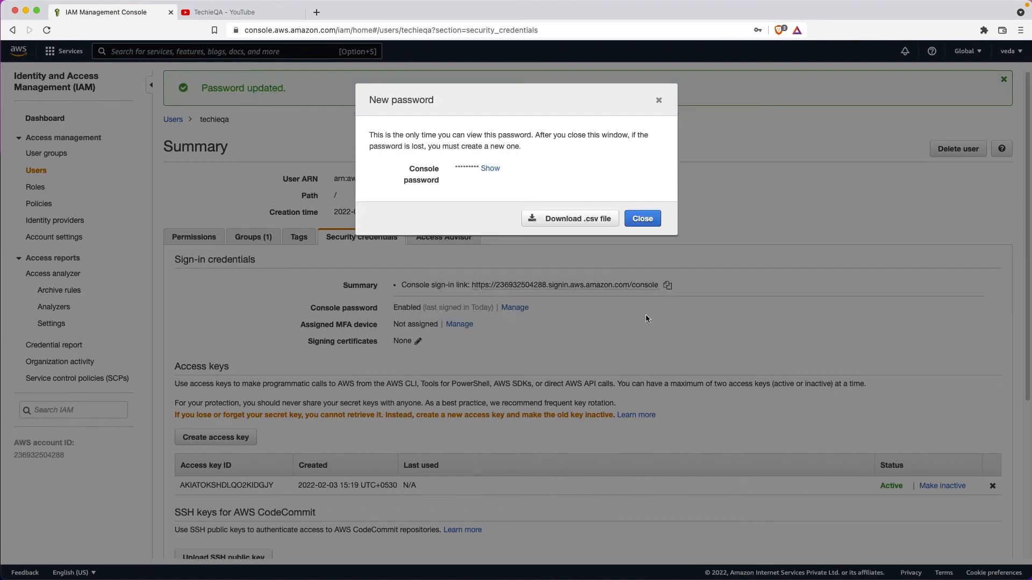
double_click(491, 167)
click(642, 221)
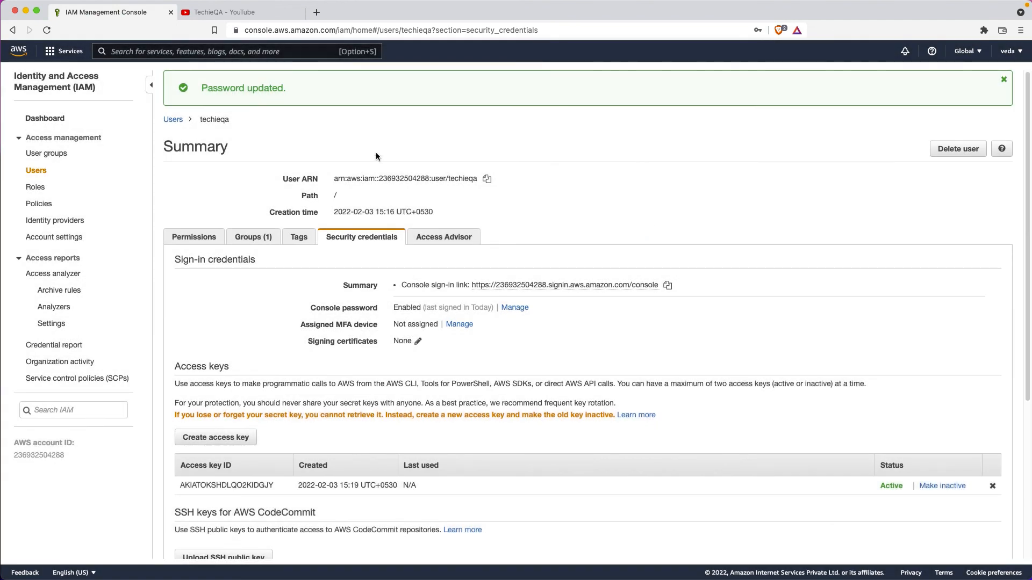